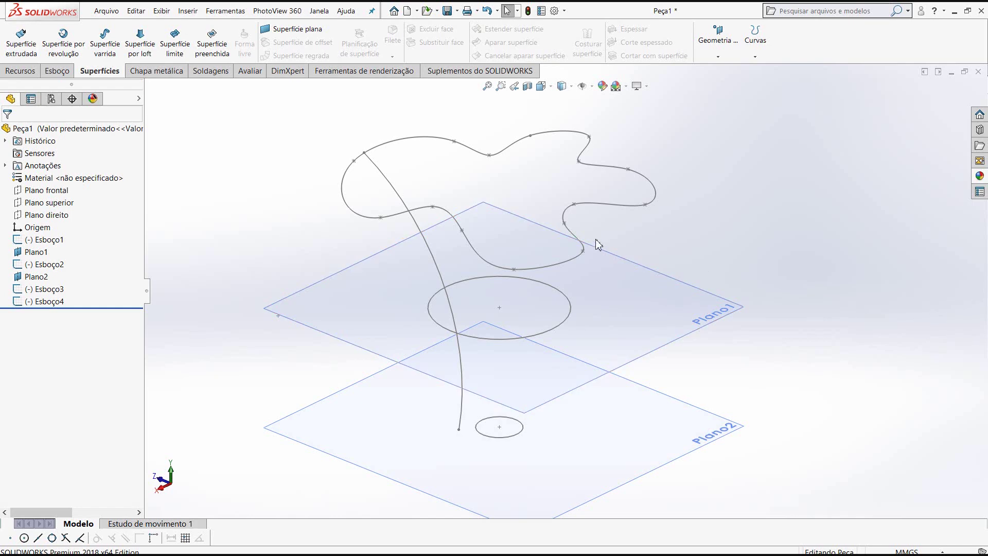
Orbit the view to inspect the sketches on their stacked planes
mouse_move(596, 243)
middle_down()
mouse_move(607, 172)
mouse_move(607, 269)
mouse_move(576, 280)
mouse_move(538, 231)
mouse_move(584, 172)
mouse_move(644, 260)
mouse_move(618, 285)
mouse_move(613, 261)
middle_up()
Edit the flower outline sketch, then exit and select Plano superior, orbiting toward edge-on
click(608, 222)
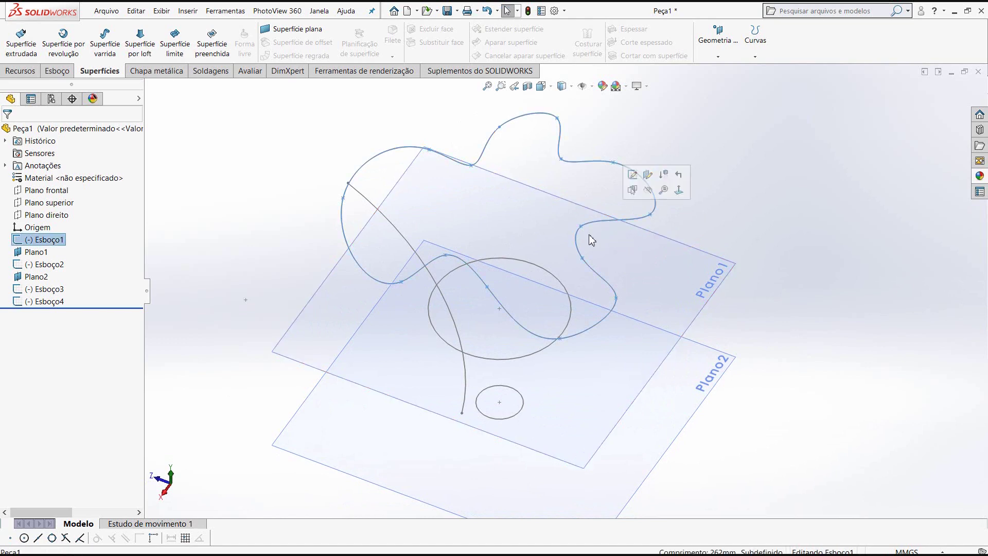
click(634, 171)
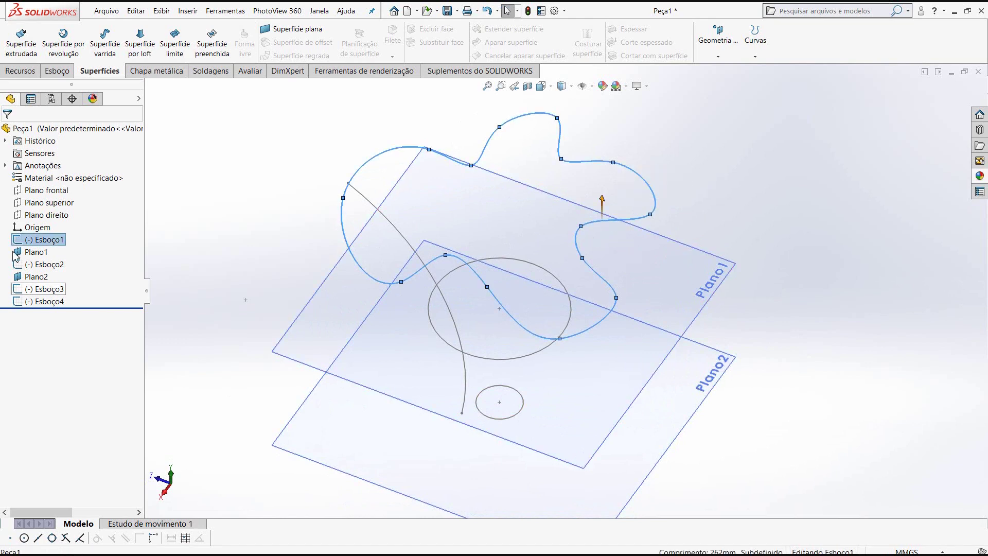
click(49, 201)
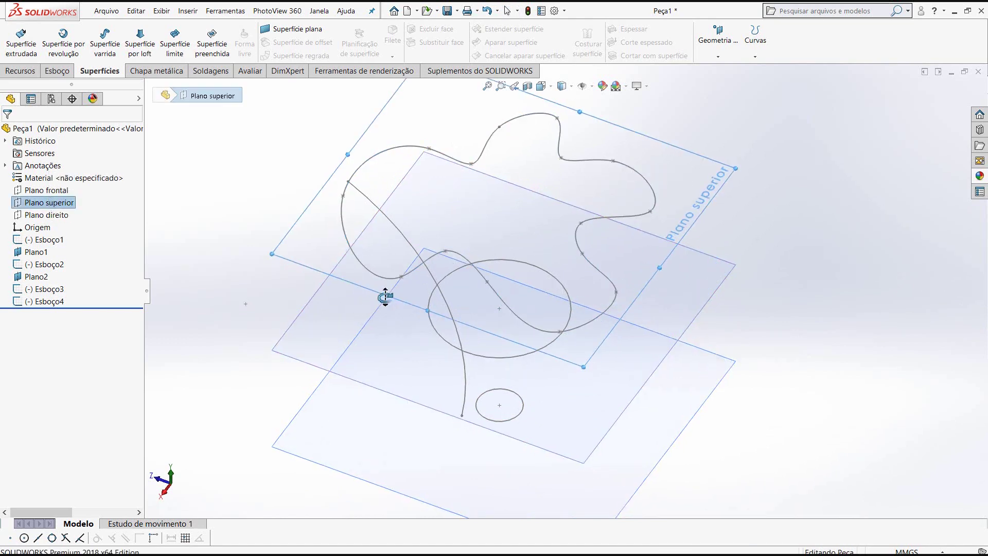
mouse_move(385, 297)
middle_down()
mouse_move(385, 194)
mouse_move(391, 246)
middle_up()
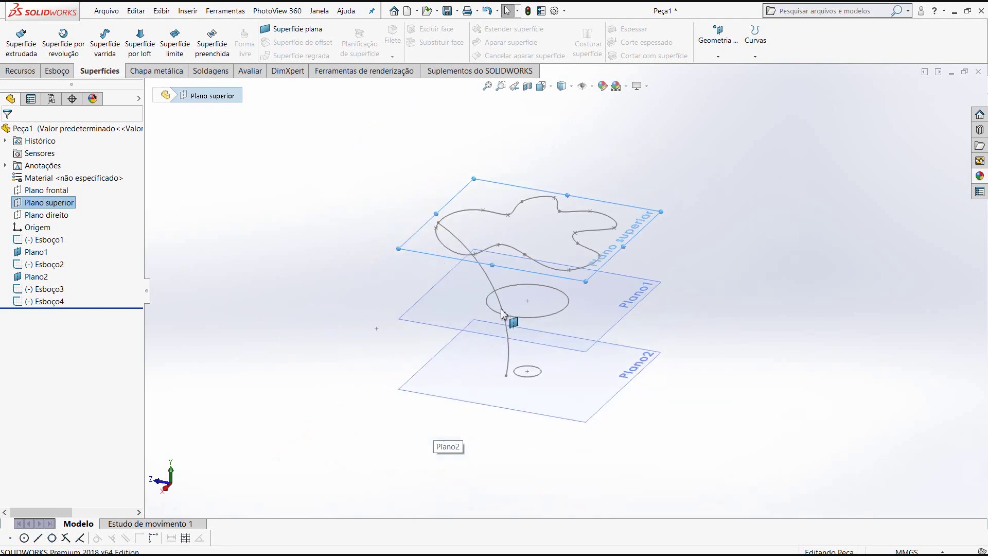
mouse_move(512, 326)
middle_down()
mouse_move(518, 320)
mouse_move(473, 236)
mouse_move(489, 295)
mouse_move(416, 204)
middle_up()
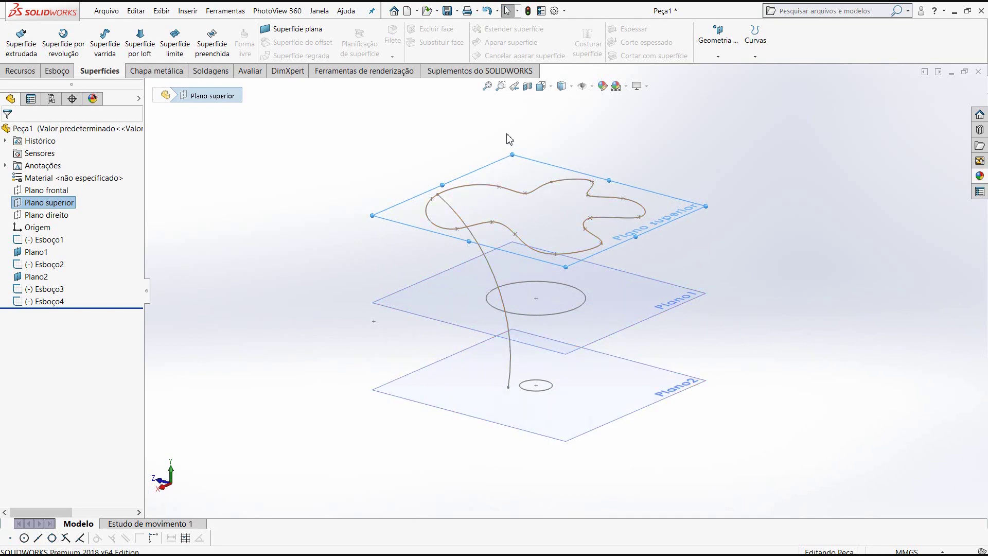
click(552, 89)
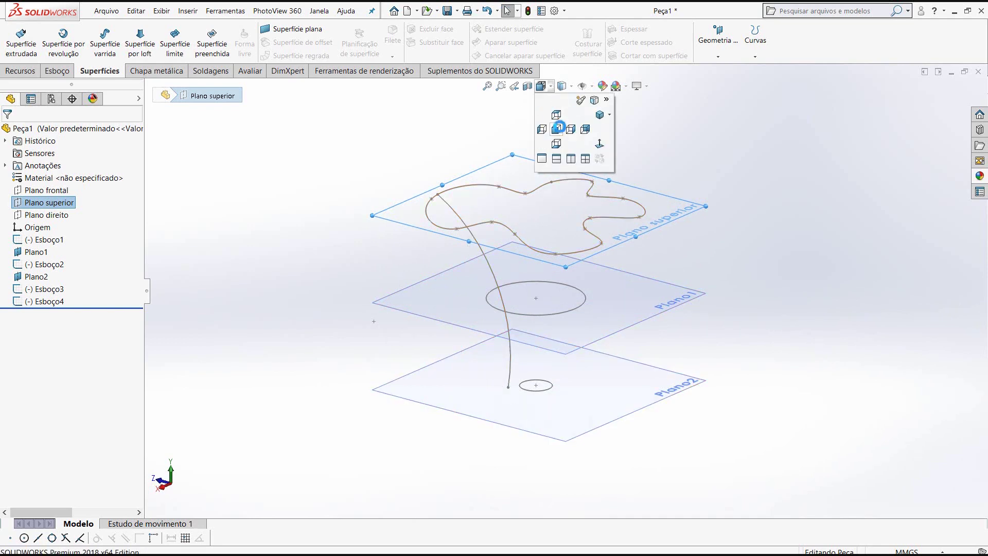
click(558, 129)
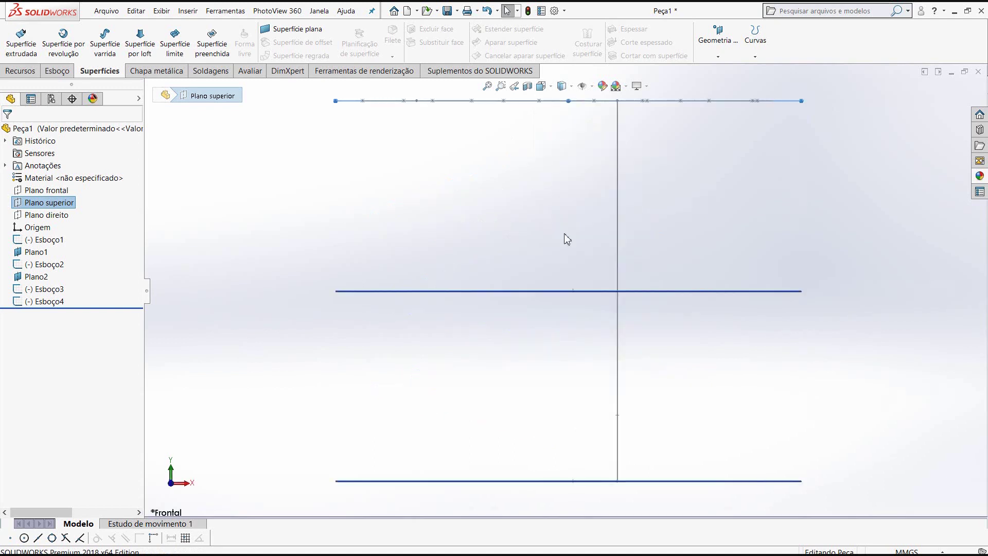
click(551, 89)
click(571, 129)
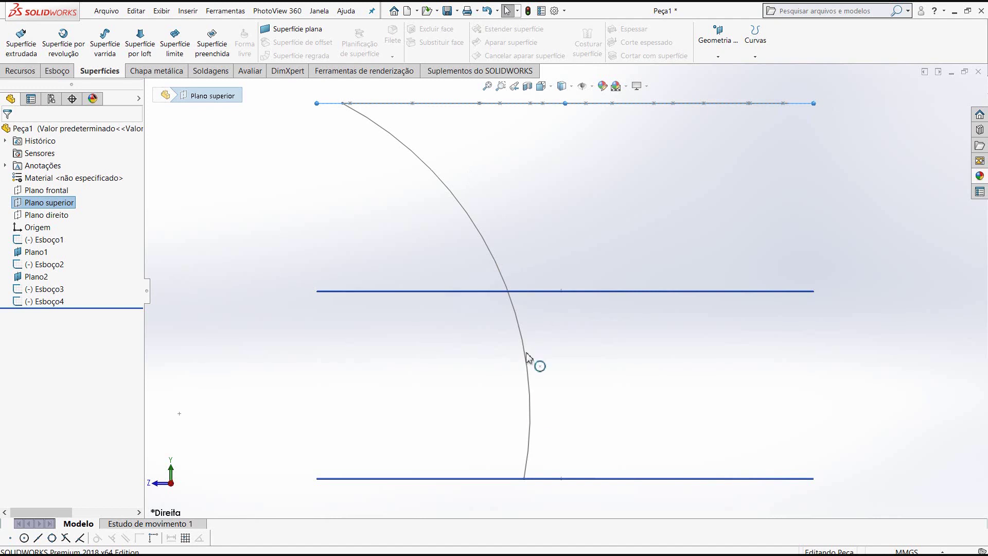
click(550, 88)
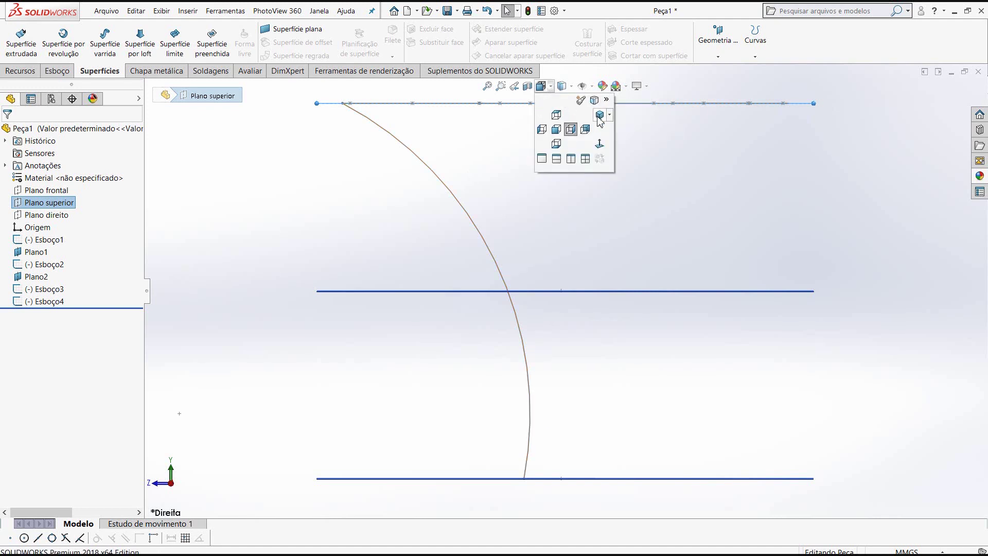
click(599, 115)
mouse_move(571, 225)
middle_down()
mouse_move(561, 159)
mouse_move(540, 225)
mouse_move(551, 172)
mouse_move(563, 201)
mouse_move(535, 214)
mouse_move(540, 229)
mouse_move(618, 265)
mouse_move(584, 346)
mouse_move(562, 331)
mouse_move(564, 259)
mouse_move(540, 280)
mouse_move(540, 293)
mouse_move(557, 274)
mouse_move(569, 293)
mouse_move(558, 298)
middle_up()
scroll(601, 278, down, 2)
scroll(597, 314, down, 2)
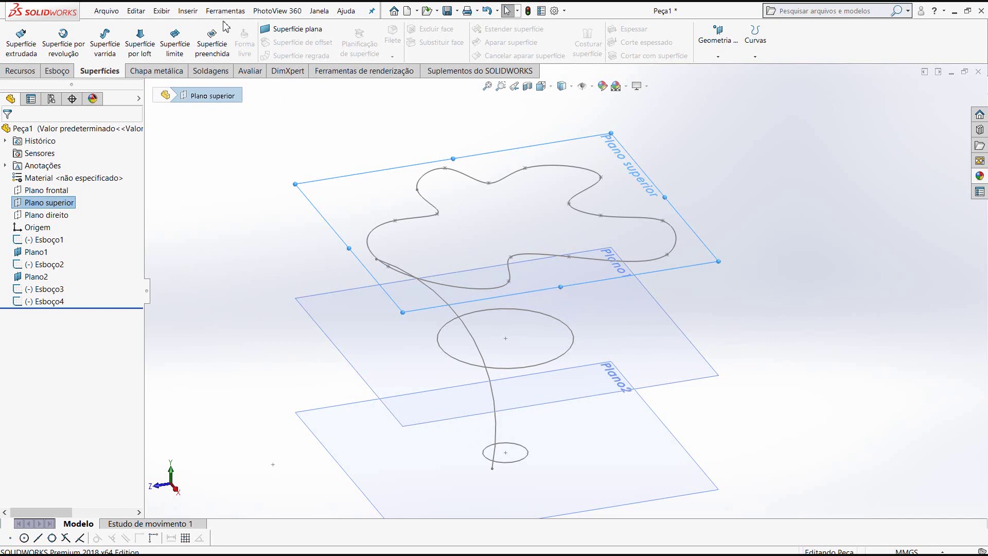
Loft a surface through Esboço1, Esboço2 and Esboço3 using Esboço4 as guide curve
click(139, 52)
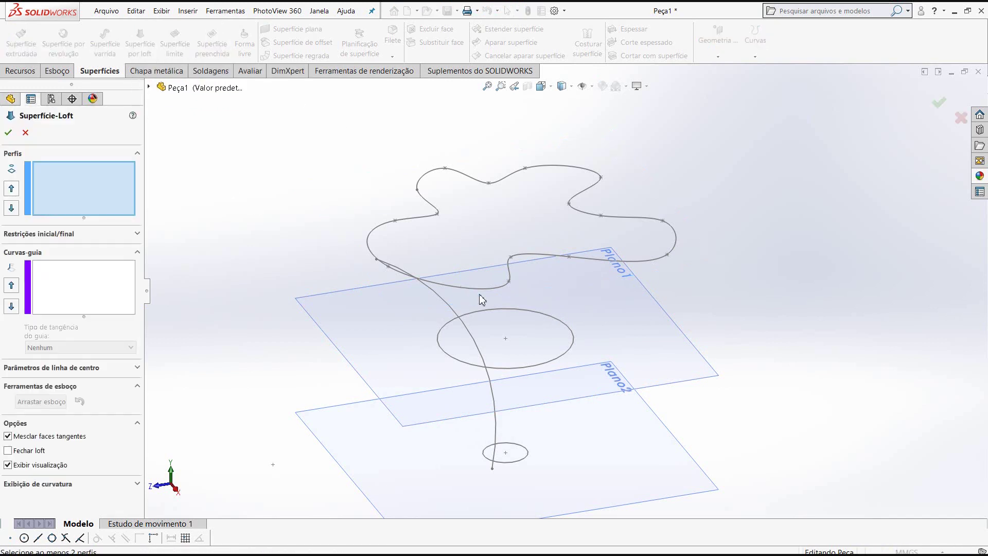
click(441, 285)
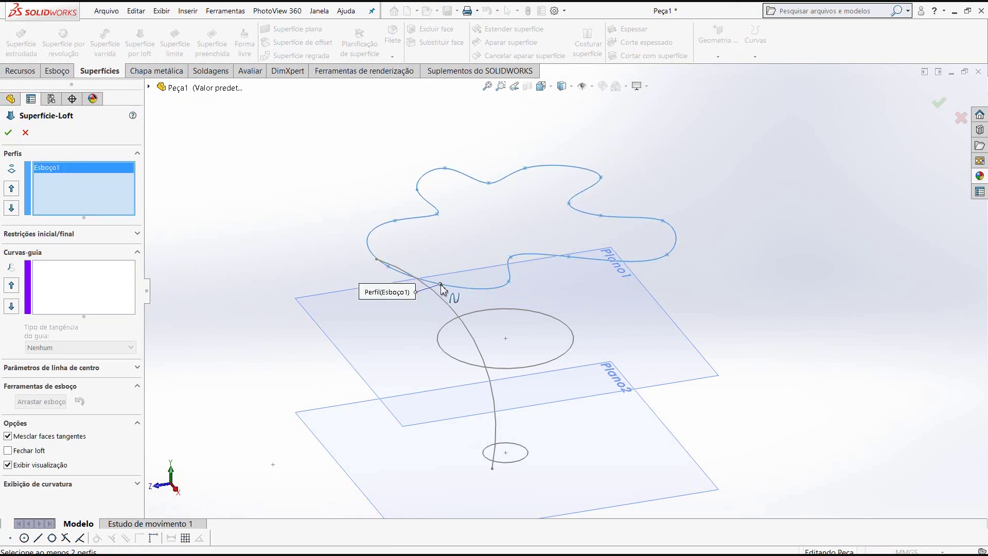
click(451, 360)
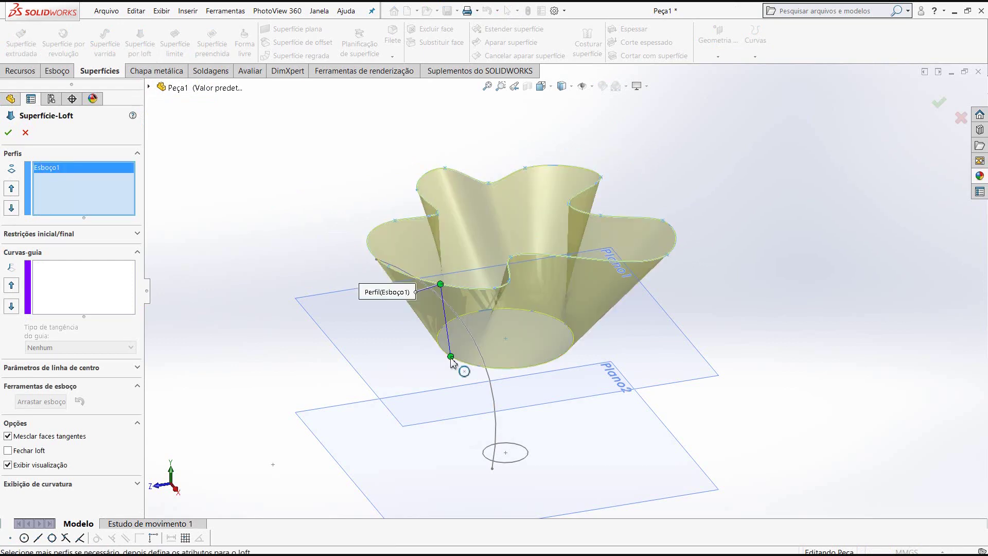
click(487, 459)
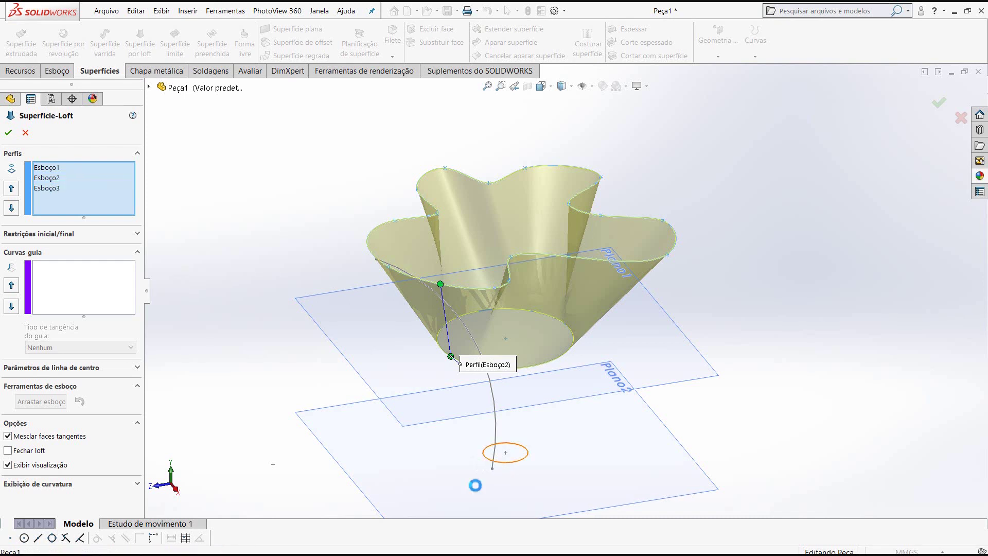
mouse_move(390, 357)
middle_down()
mouse_move(322, 236)
mouse_move(316, 163)
mouse_move(339, 237)
mouse_move(335, 338)
mouse_move(324, 240)
middle_up()
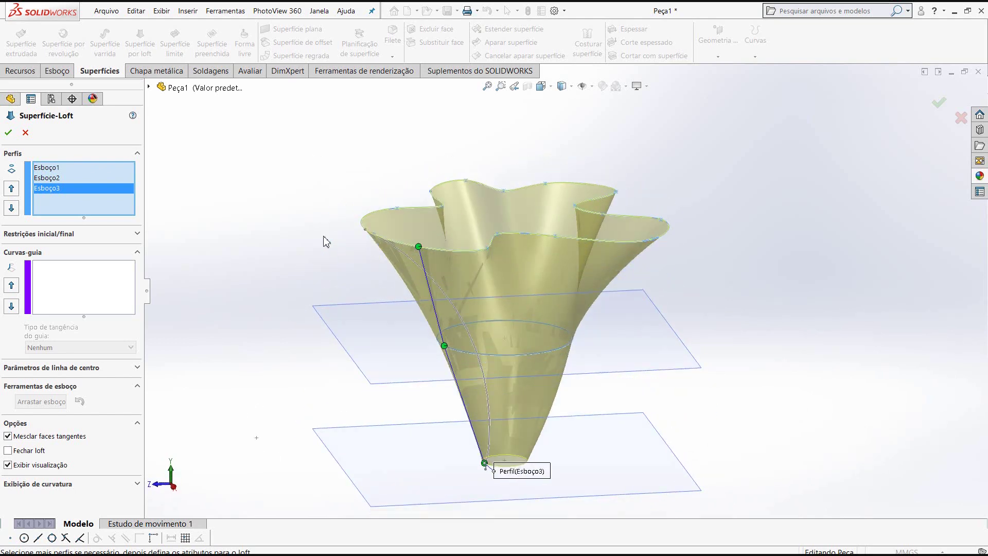
click(123, 286)
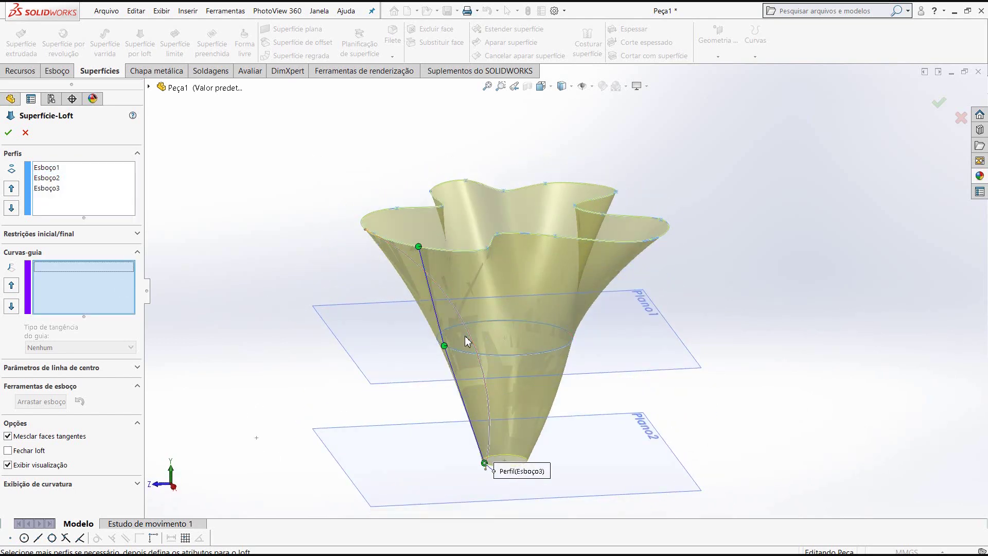
click(469, 335)
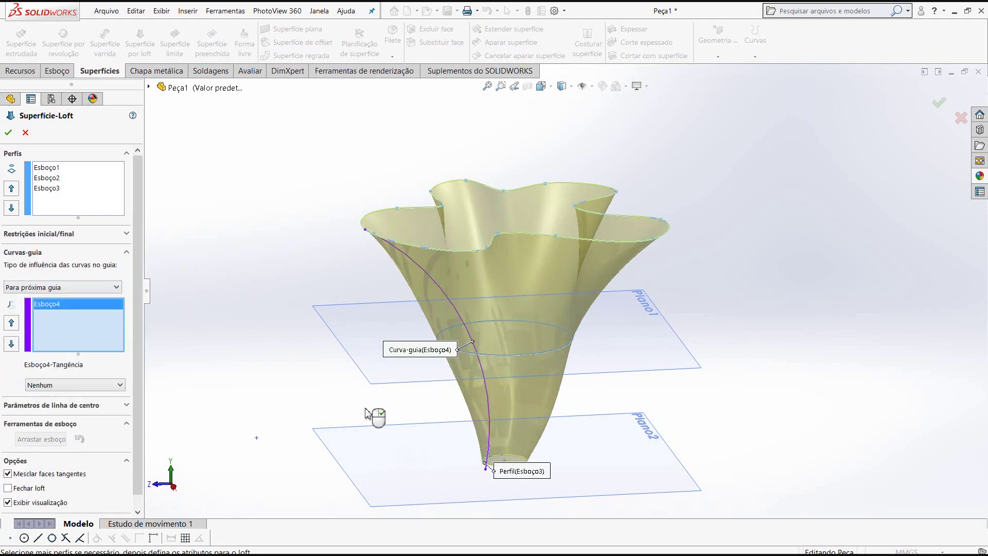
click(9, 133)
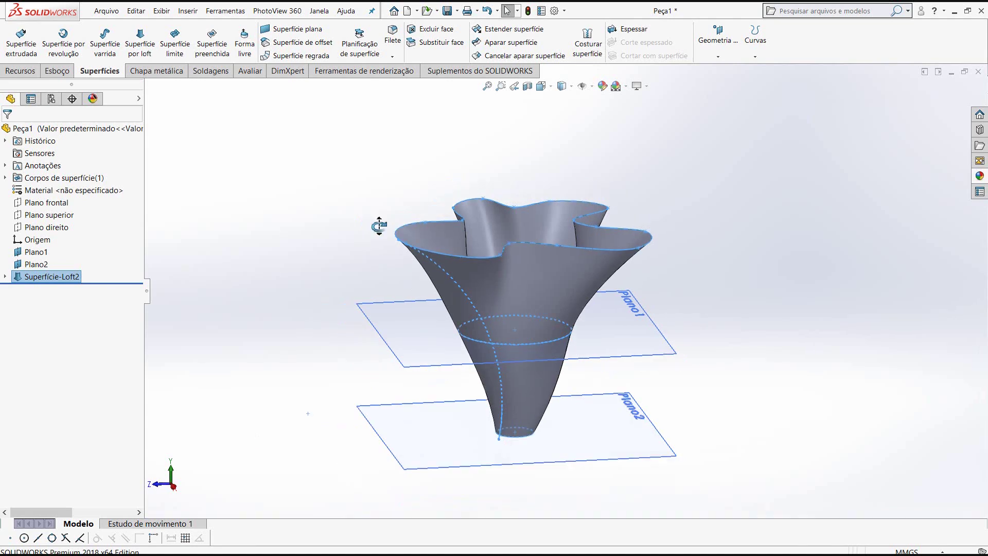
Cap the loft's small circular bottom edge with a fill surface patch
mouse_move(381, 225)
middle_down()
mouse_move(403, 434)
mouse_move(323, 349)
mouse_move(301, 224)
mouse_move(353, 275)
mouse_move(331, 298)
middle_up()
click(313, 302)
mouse_move(463, 322)
middle_down()
mouse_move(465, 474)
mouse_move(458, 258)
mouse_move(562, 370)
mouse_move(519, 267)
middle_up()
scroll(532, 386, down, 3)
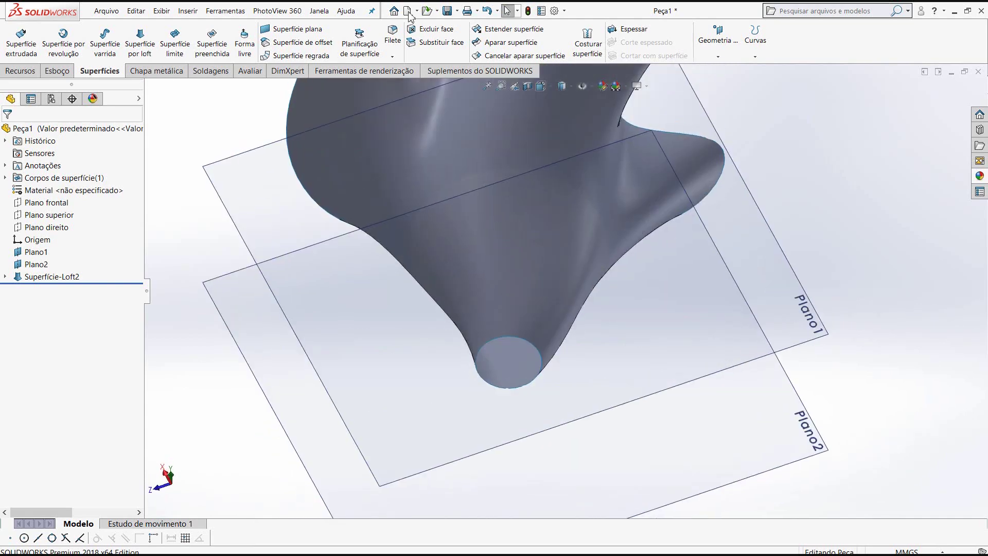
click(212, 45)
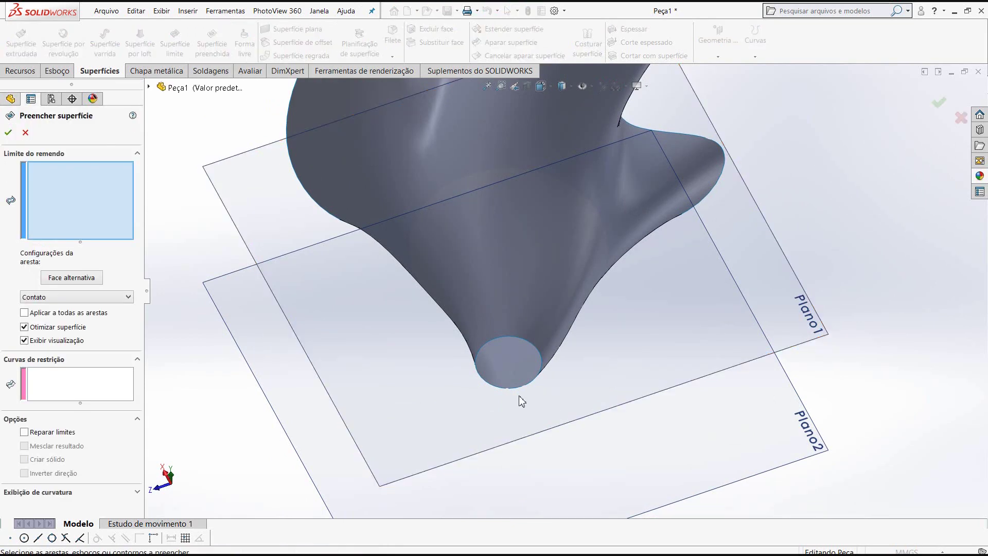
scroll(520, 381, down, 4)
click(518, 205)
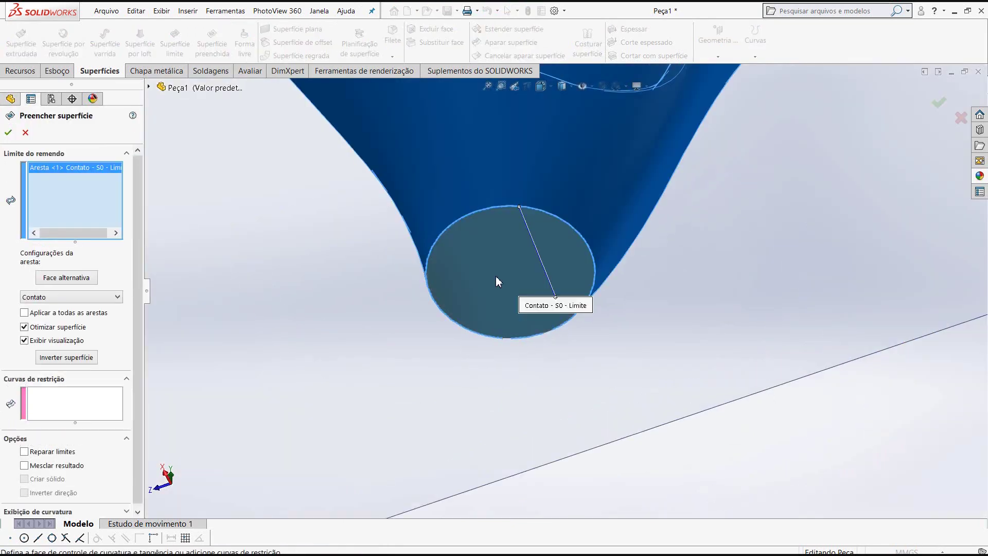
click(8, 133)
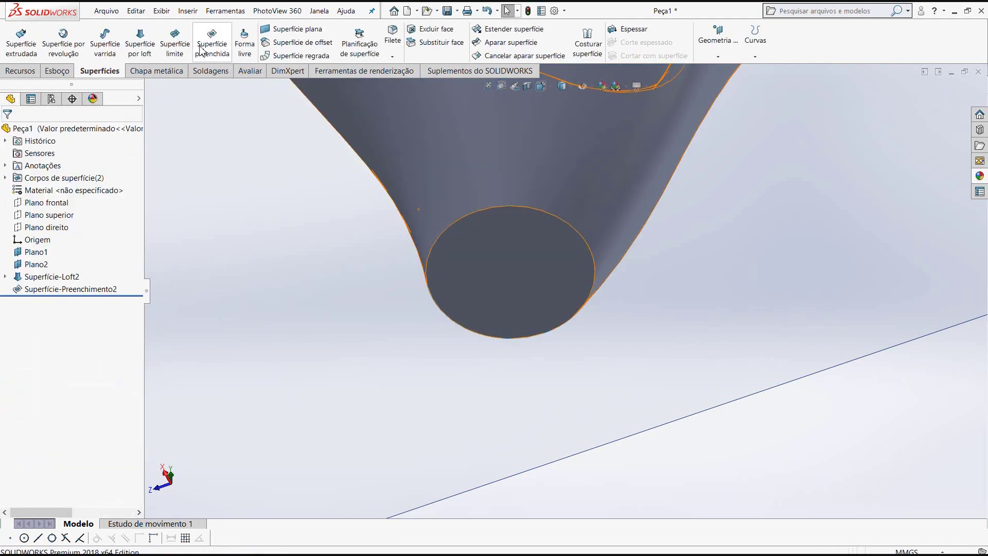
Select the bottom fill face Superfície-Preenchimento2 and show the Superfícies commands
scroll(206, 49, up, 1)
scroll(564, 279, up, 3)
scroll(576, 251, up, 3)
scroll(579, 251, up, 2)
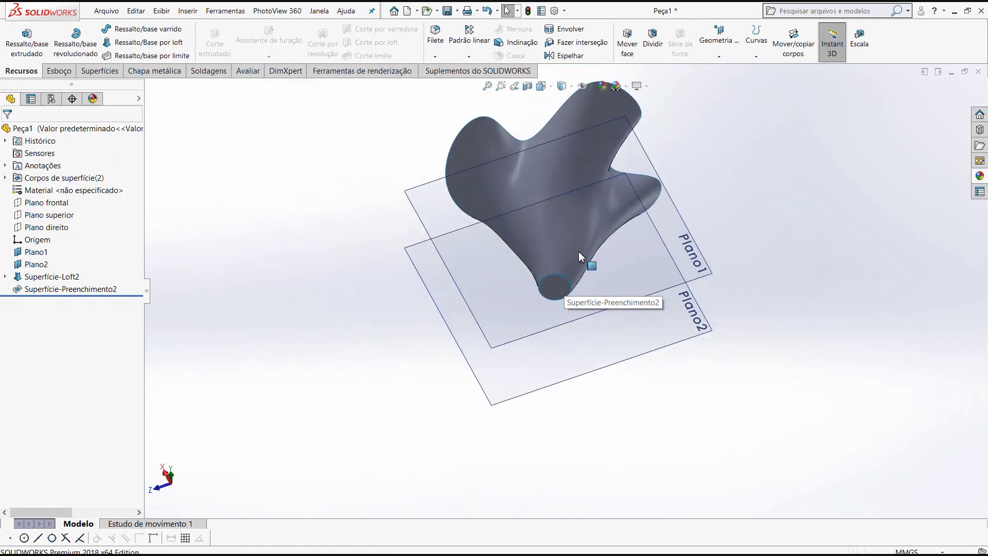
scroll(585, 178, down, 2)
scroll(587, 146, down, 2)
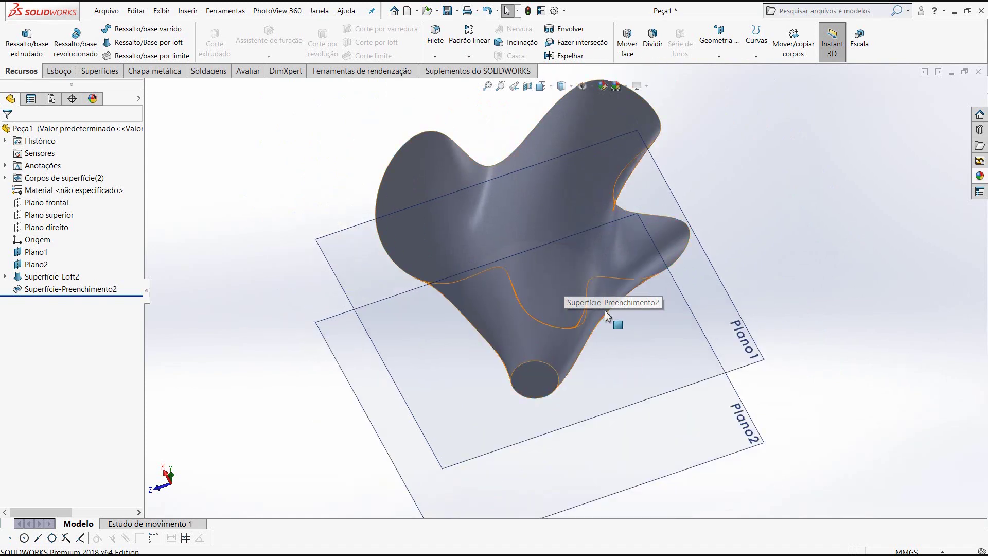
scroll(576, 262, down, 1)
scroll(549, 217, down, 1)
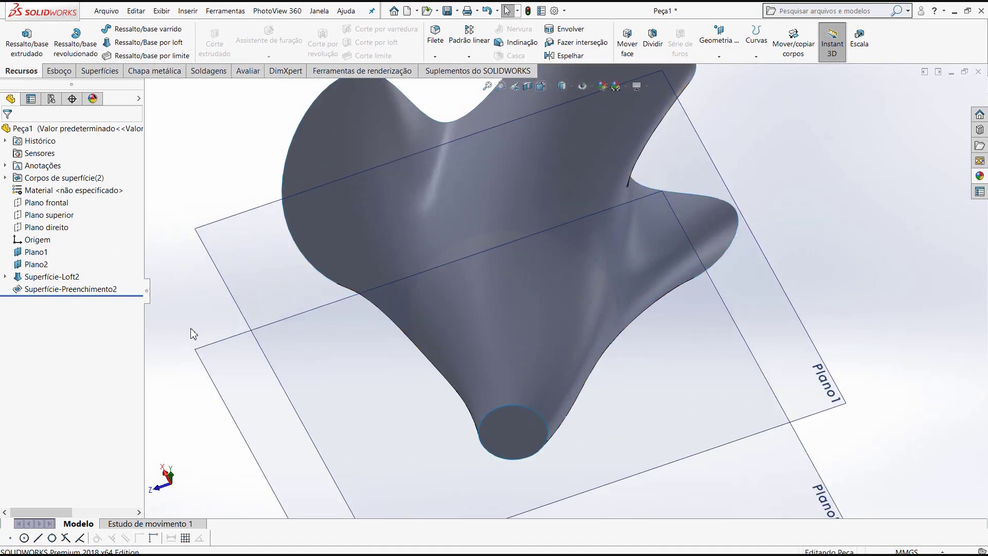
click(507, 439)
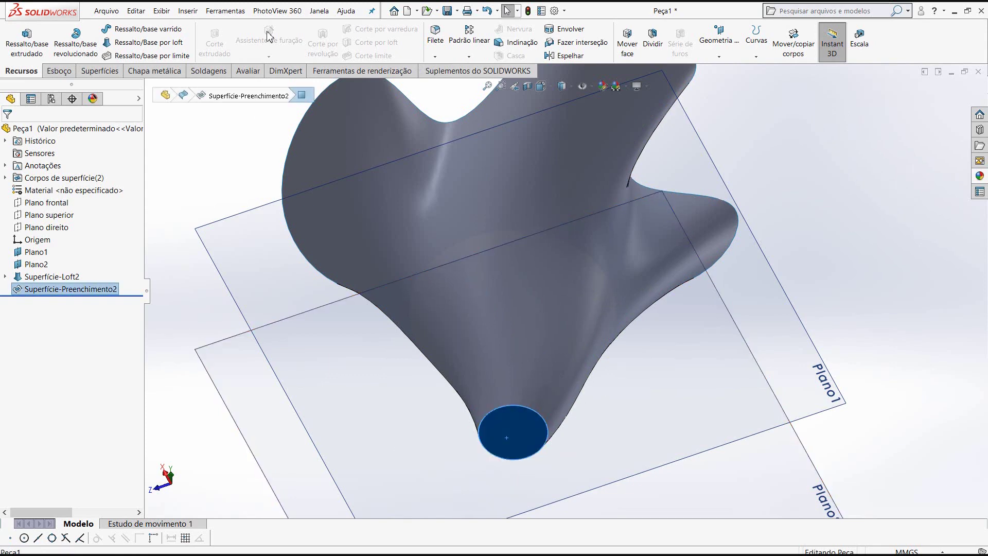
click(114, 73)
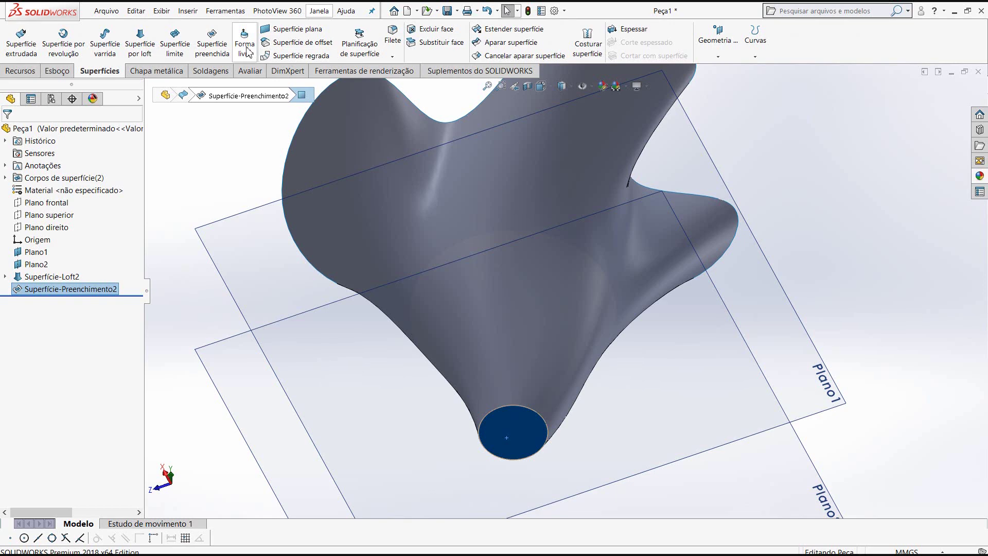
Start Forma livre on the bottom fill face and add six control curves across it
click(246, 46)
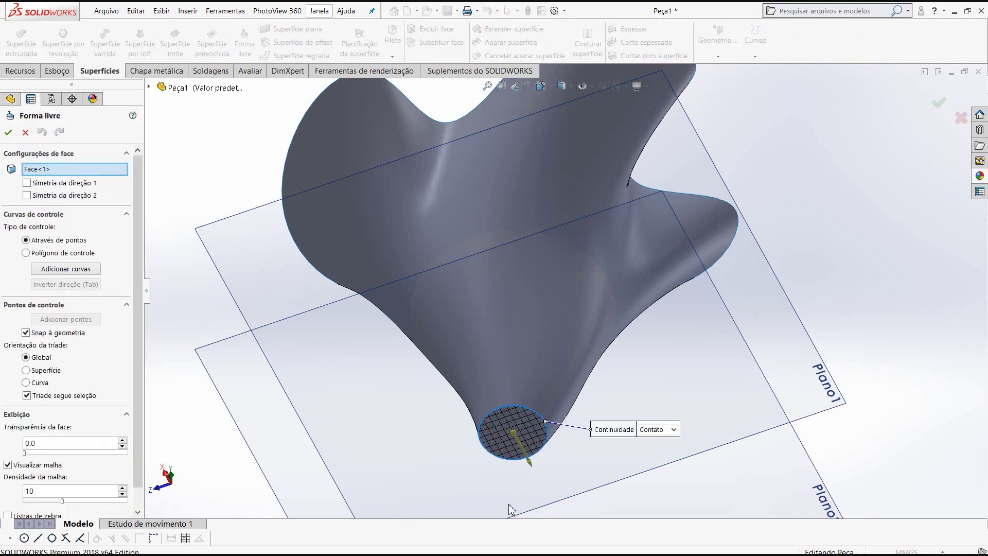
scroll(514, 463, down, 1)
scroll(527, 365, down, 2)
scroll(531, 301, down, 3)
scroll(531, 301, down, 1)
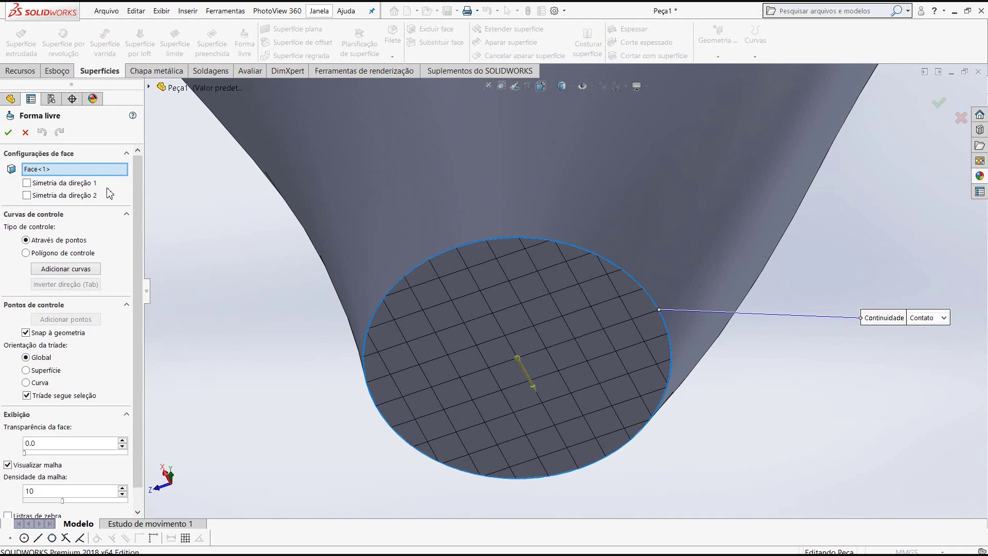
click(76, 269)
click(429, 407)
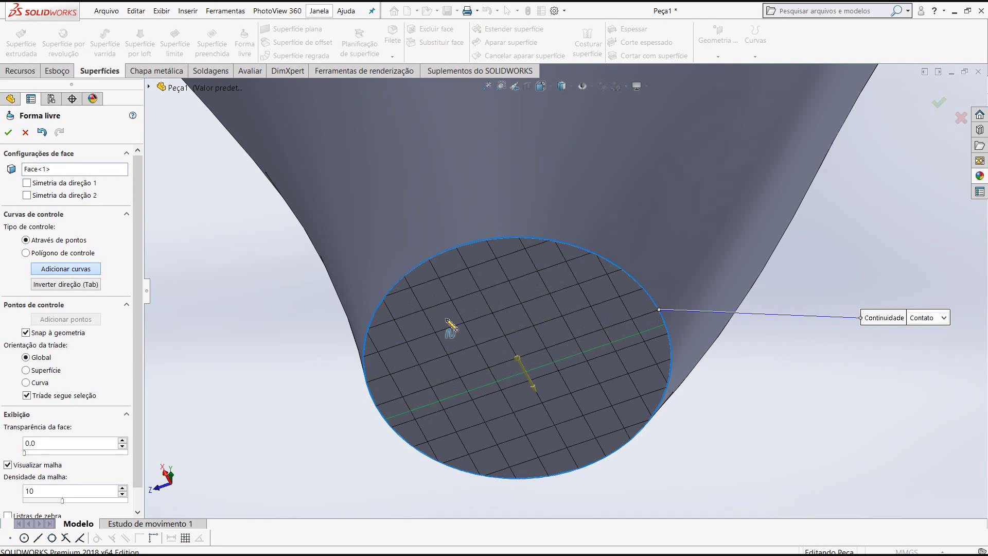
click(443, 291)
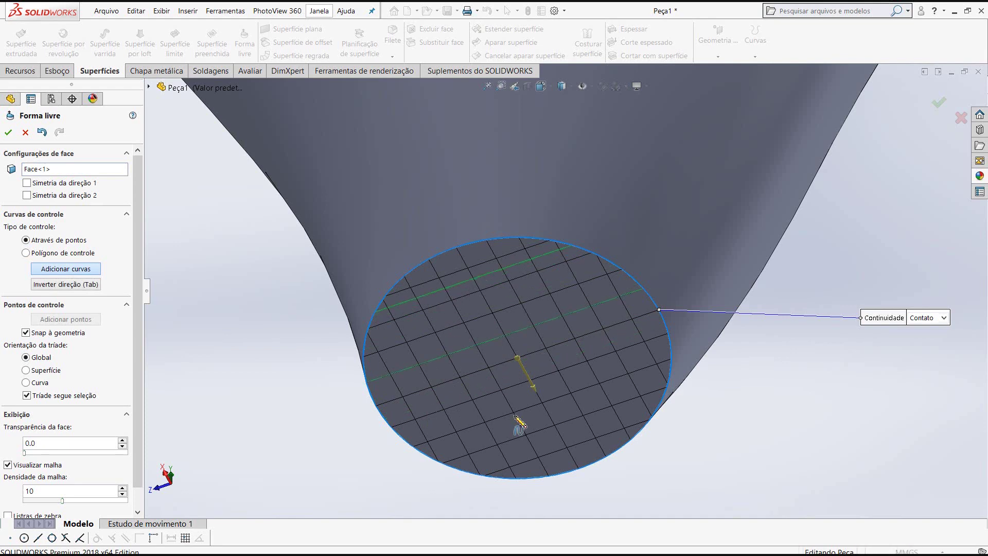
click(545, 470)
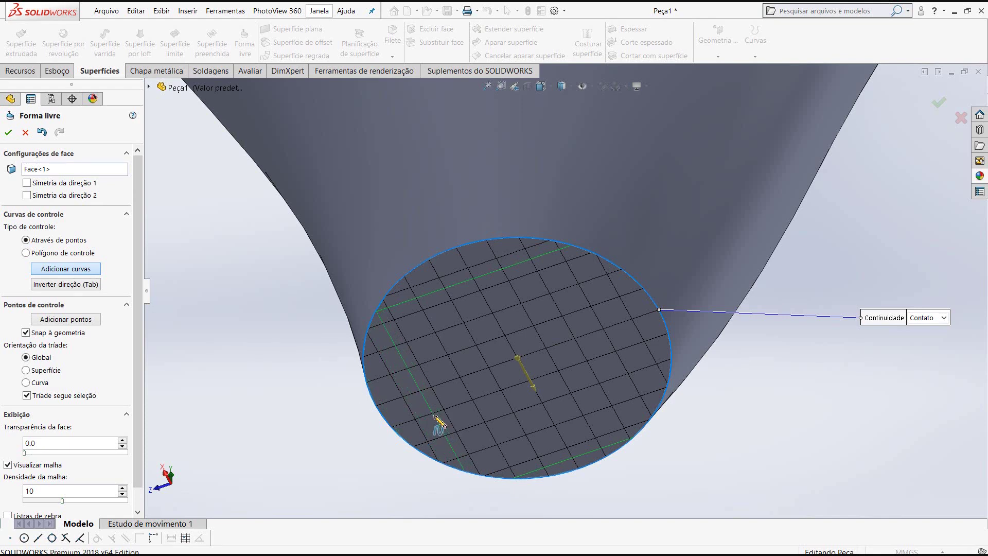
click(435, 415)
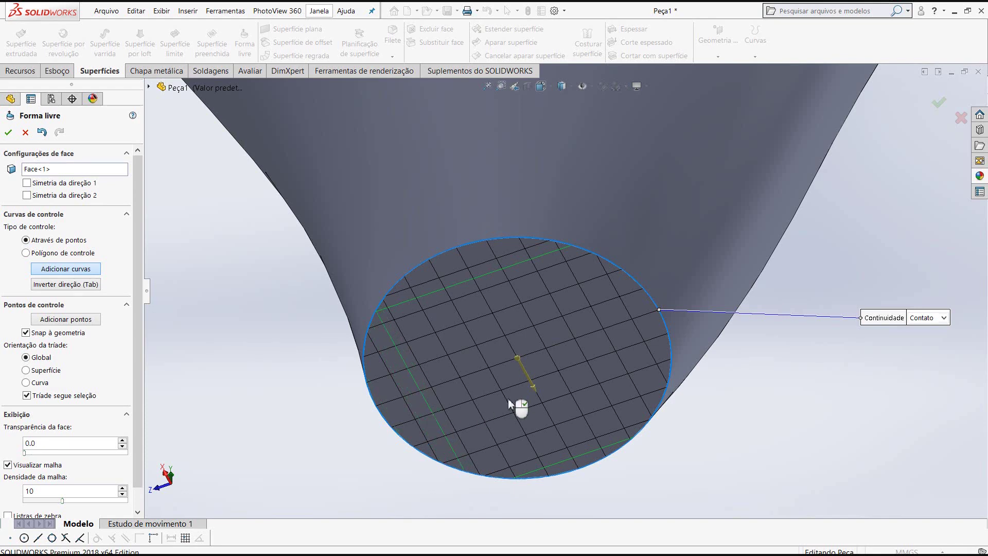
click(538, 392)
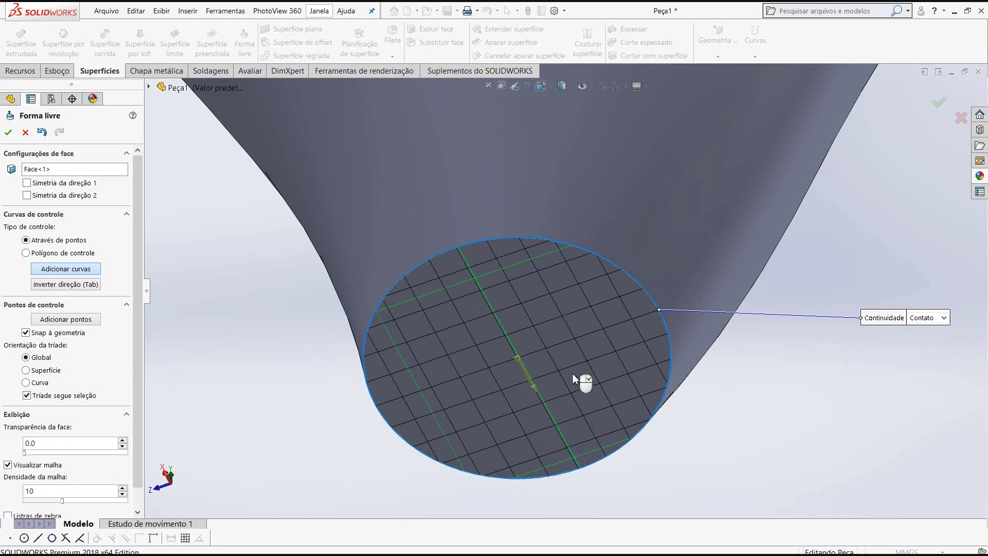
click(626, 334)
Add five control points on the curves, including one at the face centre
click(67, 320)
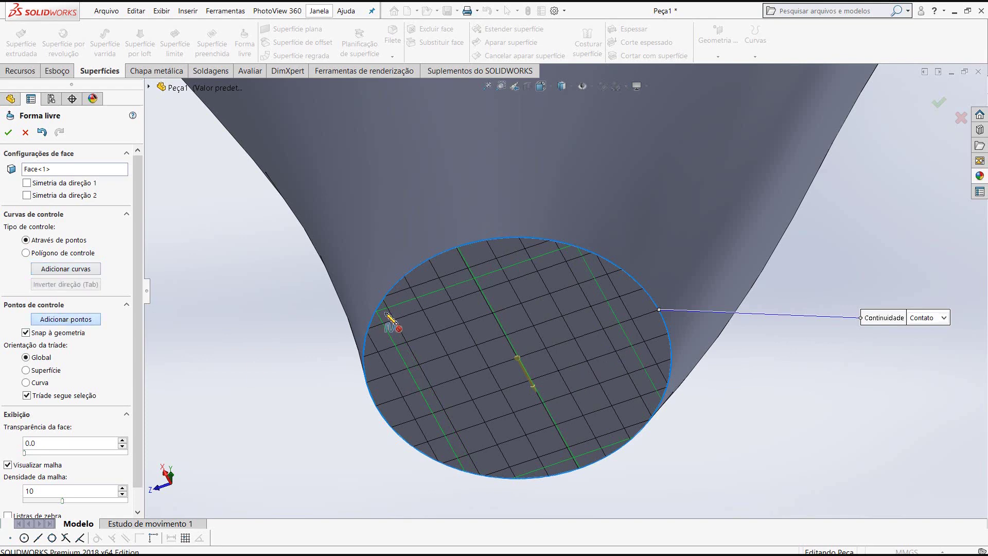
click(405, 307)
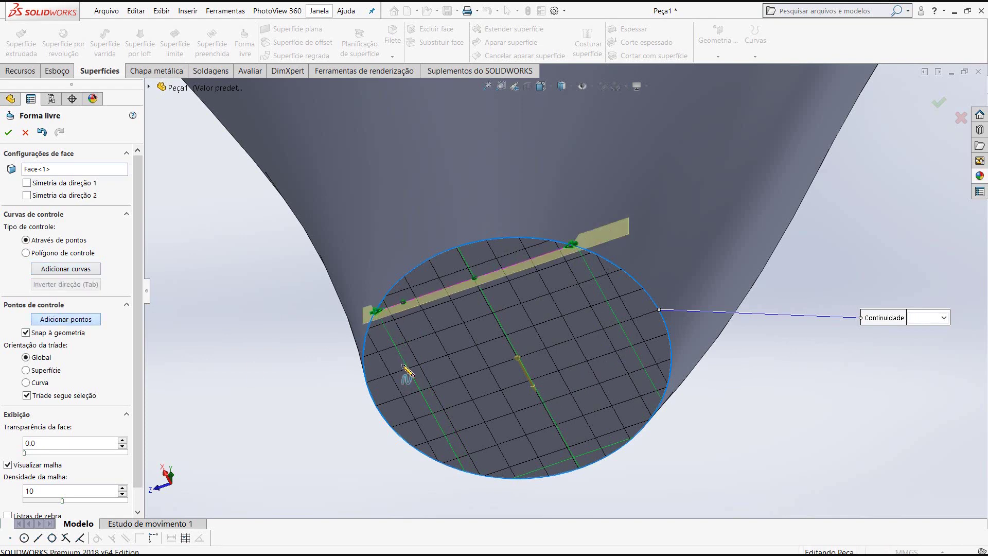
click(405, 363)
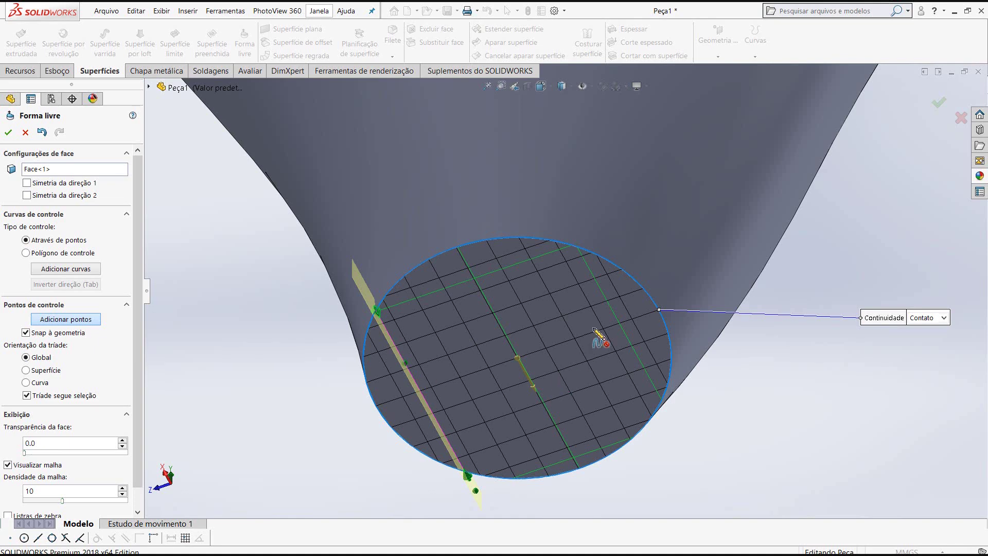
click(611, 308)
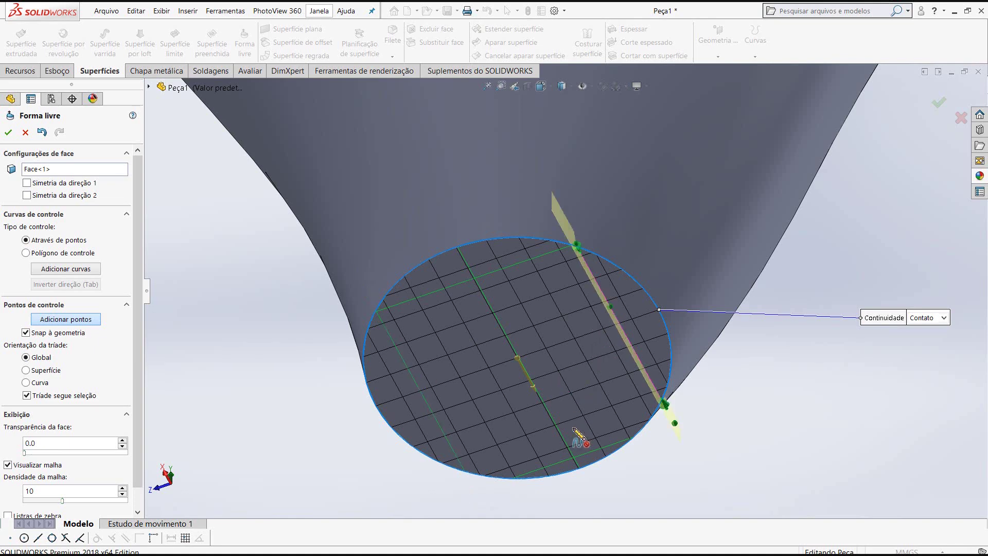
click(583, 457)
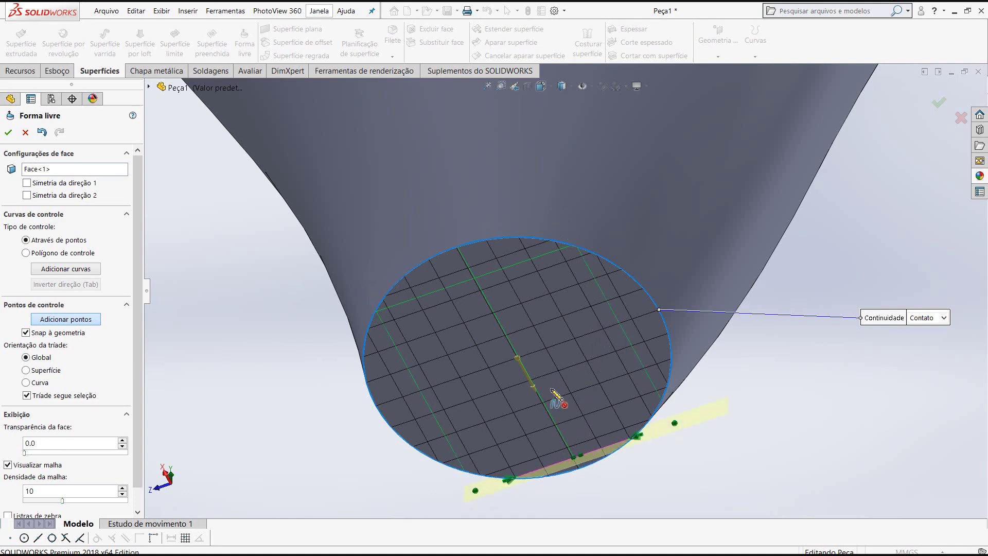
click(518, 359)
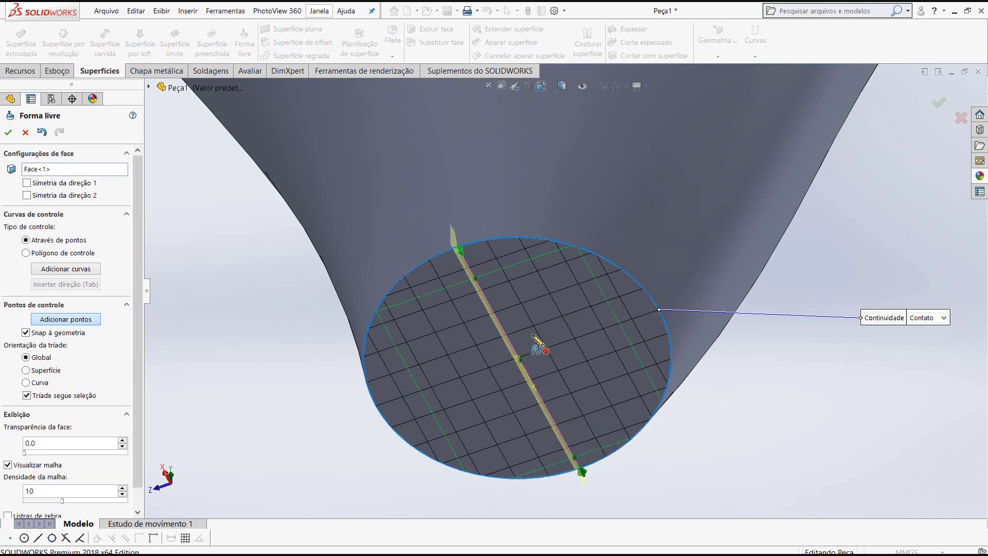
scroll(535, 342, up, 2)
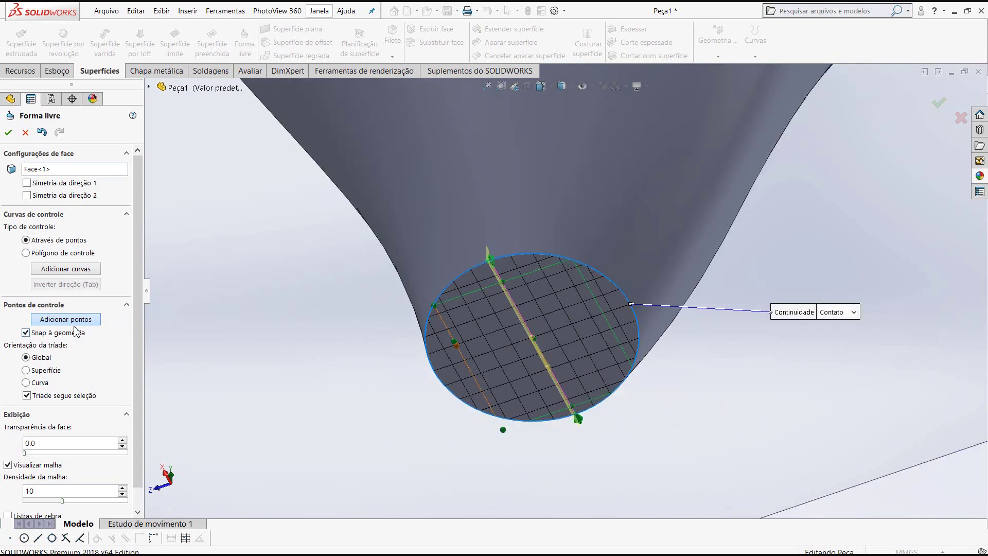
scroll(535, 361, down, 3)
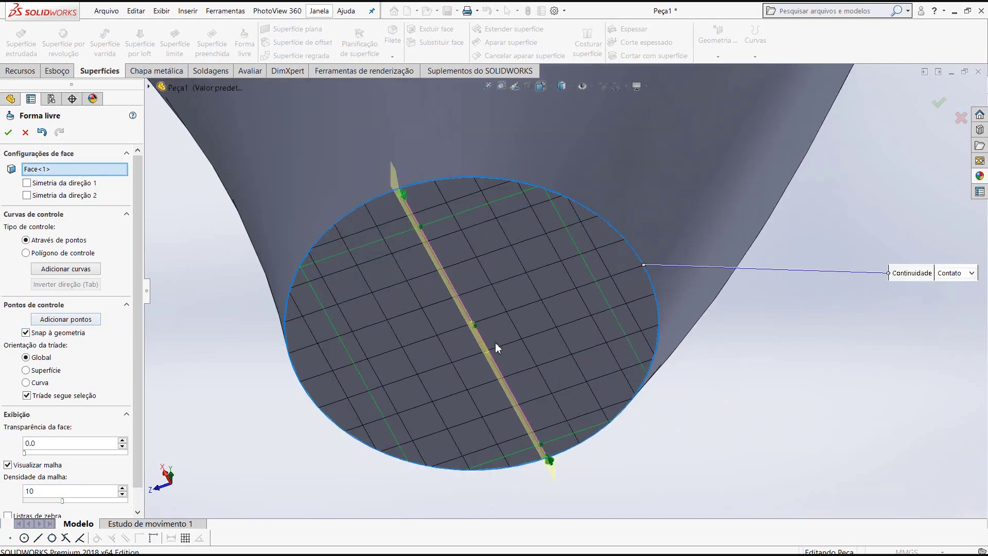
Drag the centre point down to -4.53mm, then lower the left and right points slightly
click(476, 327)
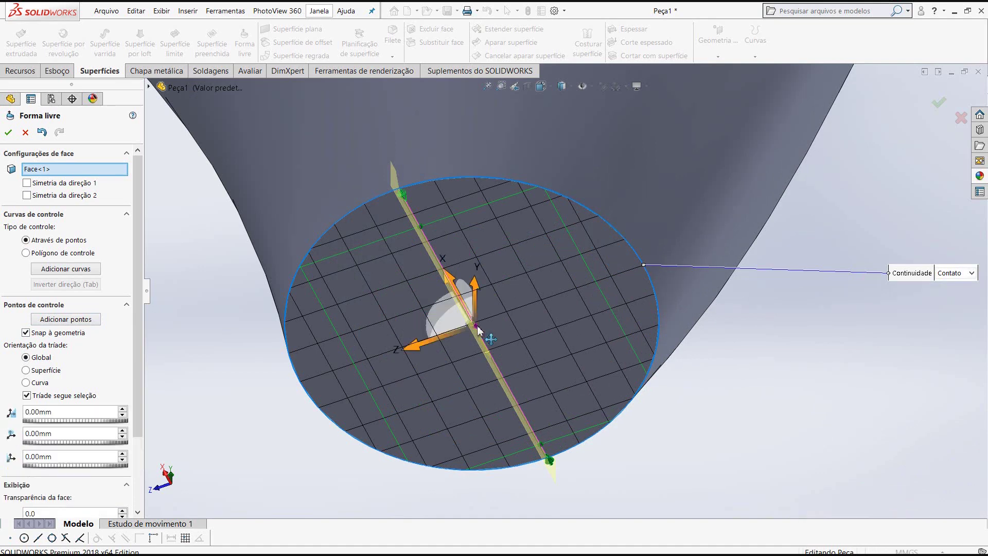
drag(477, 285, 482, 369)
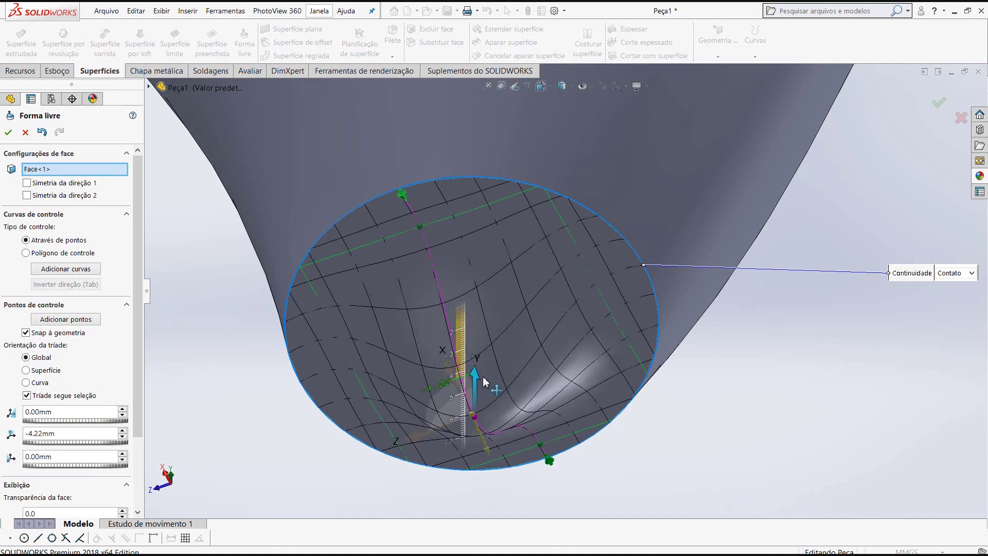
drag(482, 369, 487, 394)
middle_drag(477, 303, 441, 467)
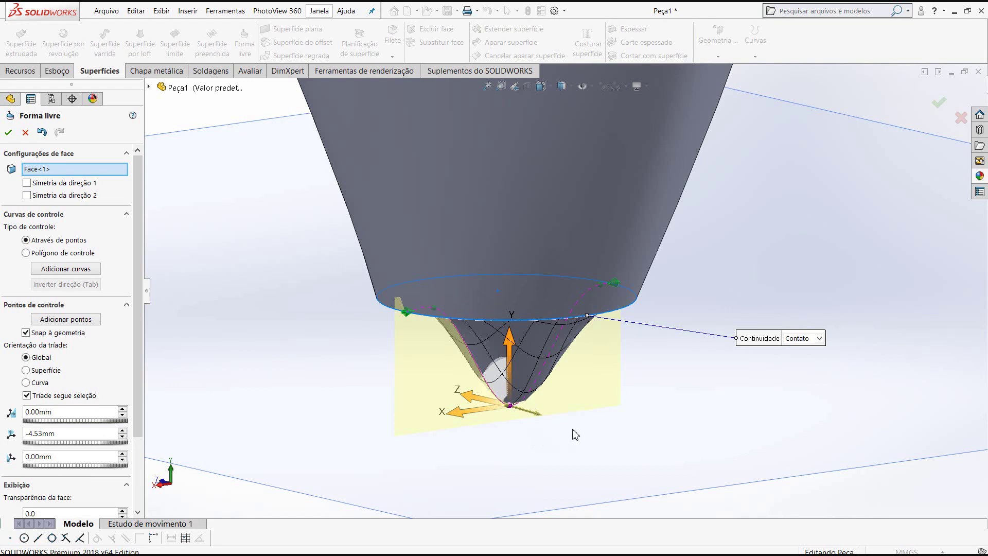
middle_drag(572, 388, 455, 253)
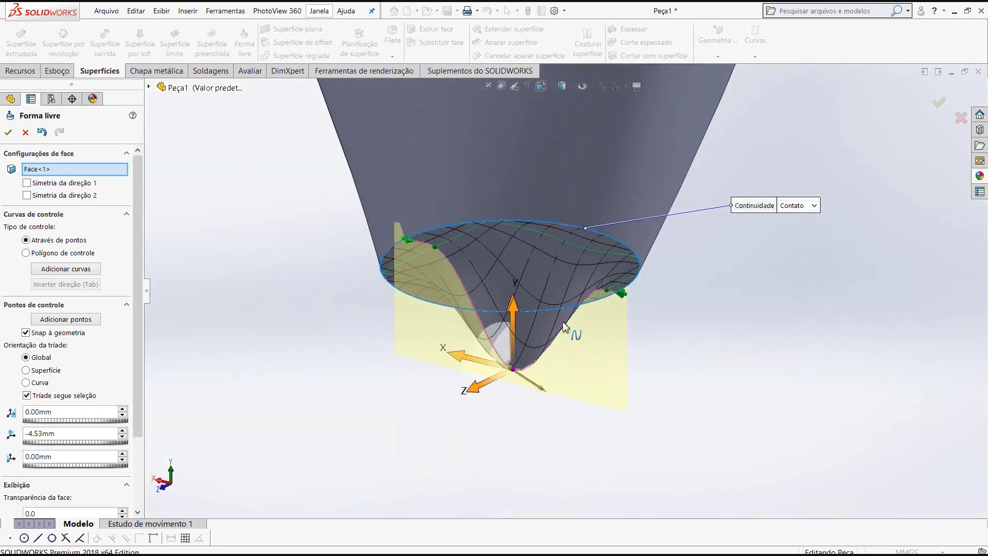
click(437, 248)
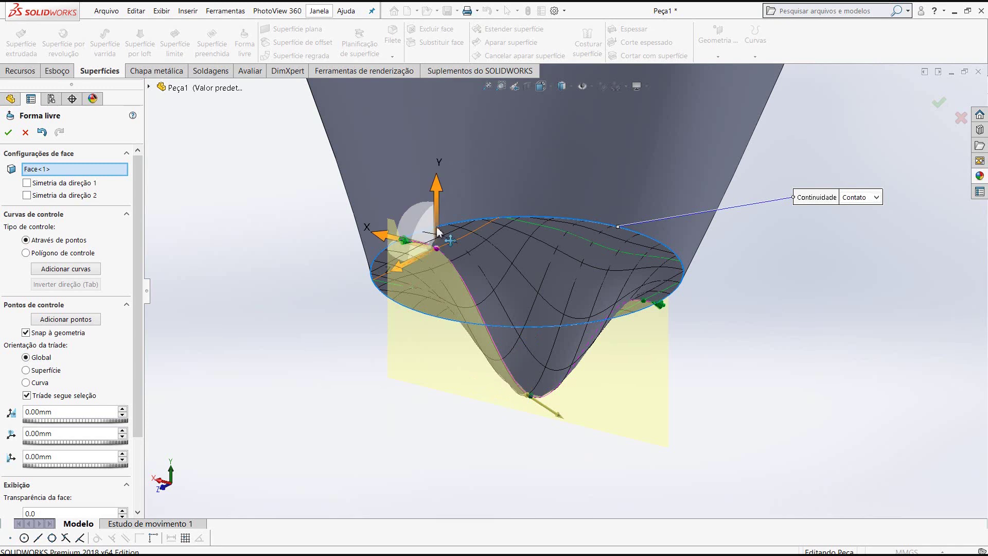
drag(435, 185, 437, 213)
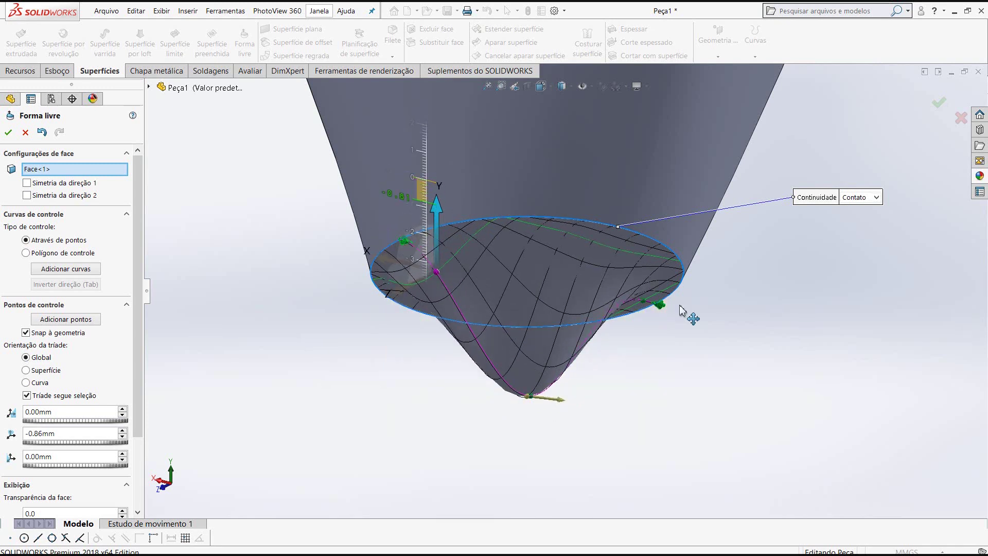
click(645, 301)
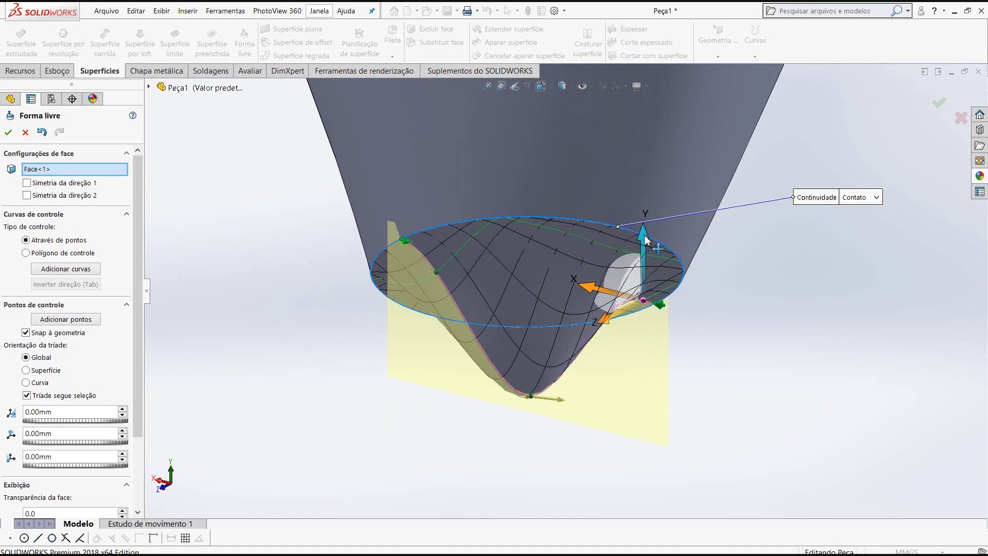
mouse_move(645, 239)
mouse_down()
mouse_move(646, 261)
mouse_move(646, 247)
mouse_up()
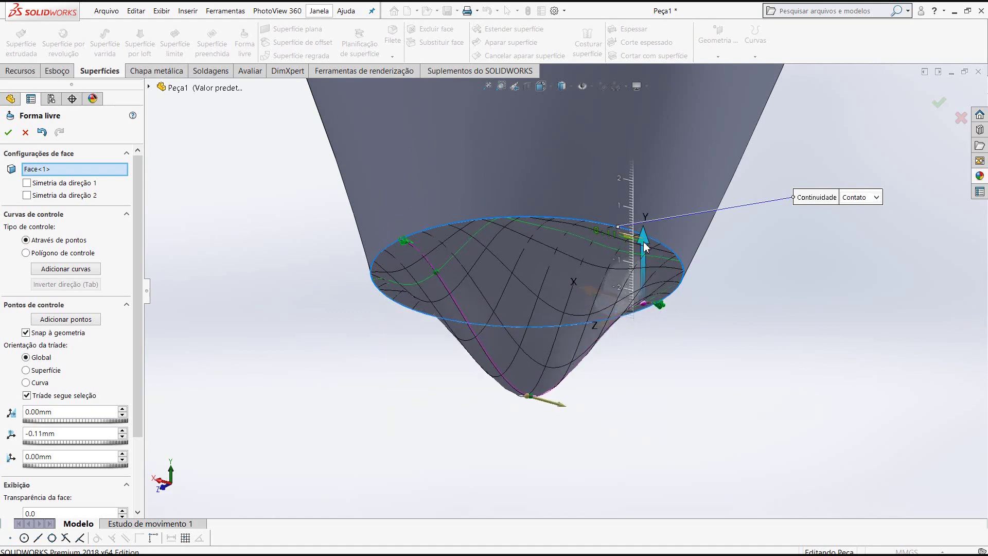
Lower points on two more control curves (one to -1.44mm) to deepen the tip
click(603, 252)
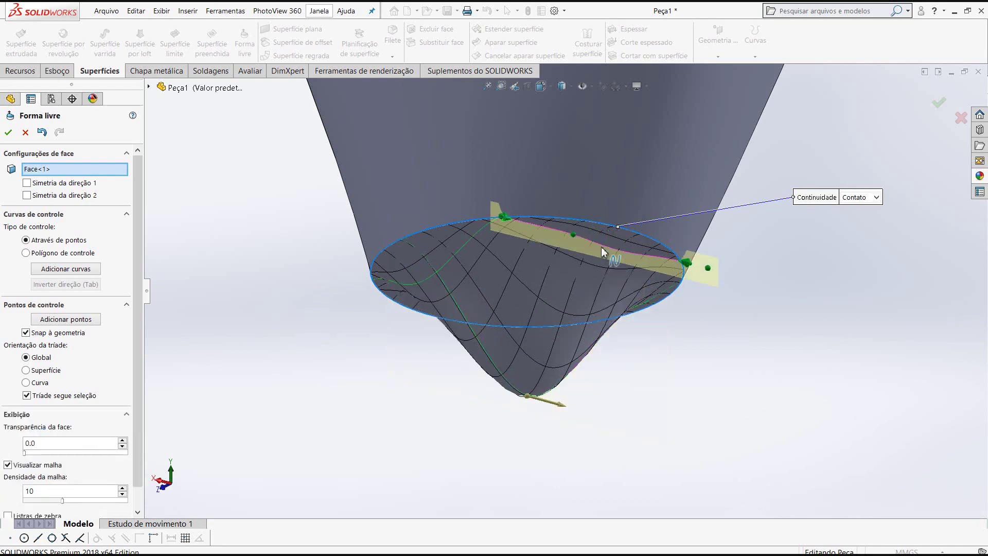
click(573, 236)
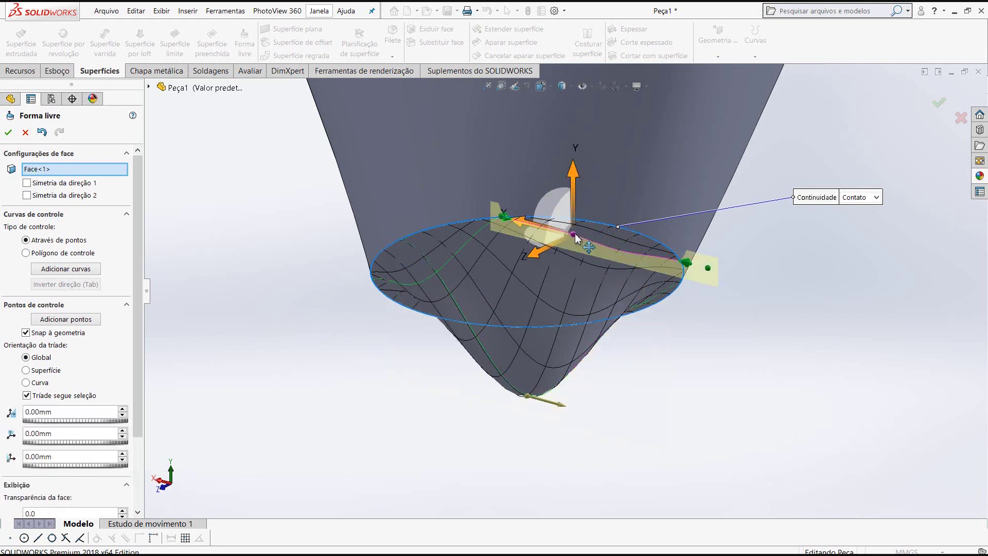
drag(573, 177, 576, 213)
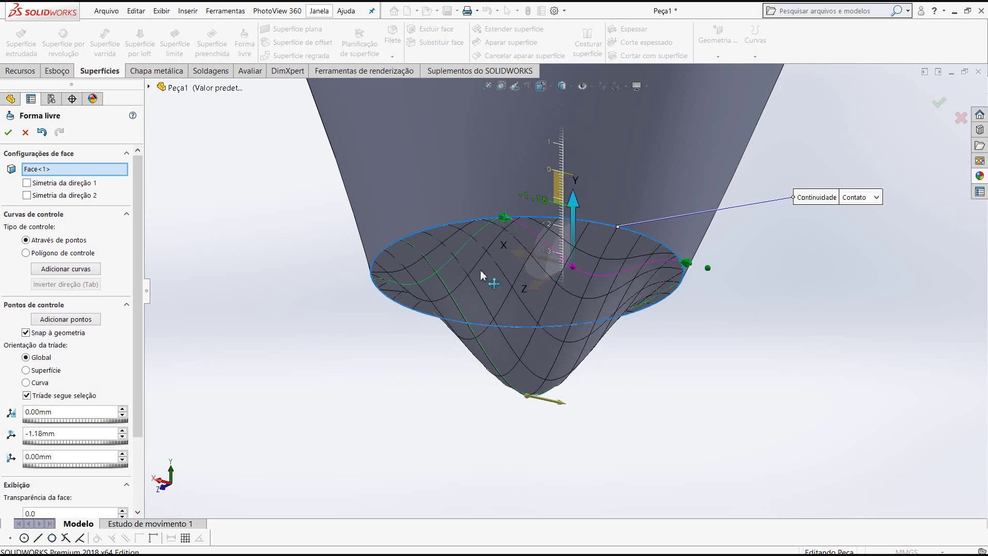
drag(482, 275, 463, 280)
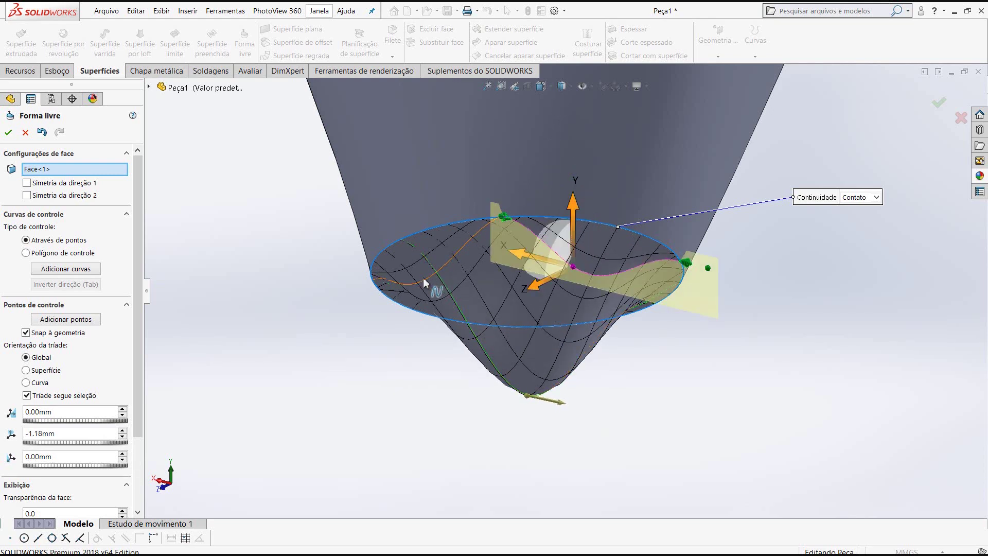
click(422, 285)
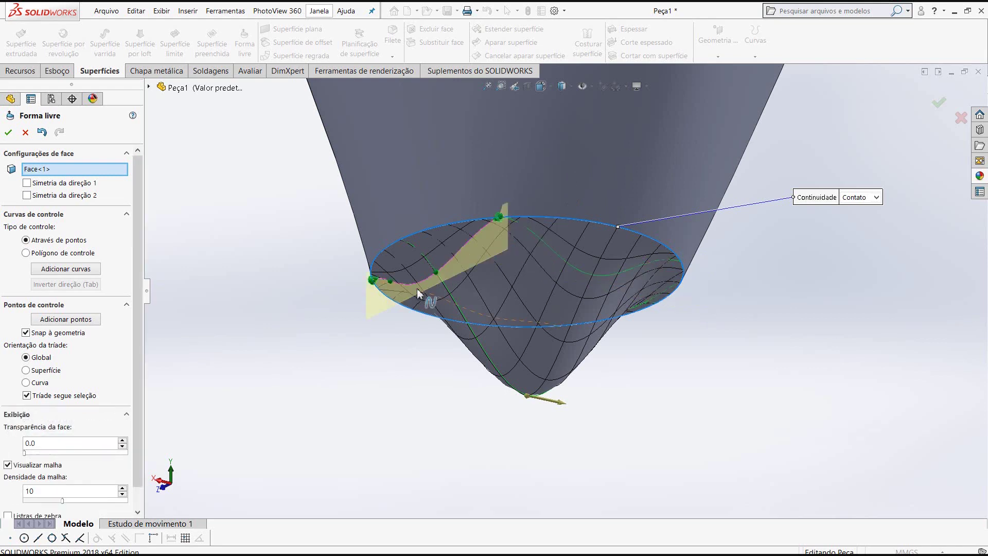
click(437, 275)
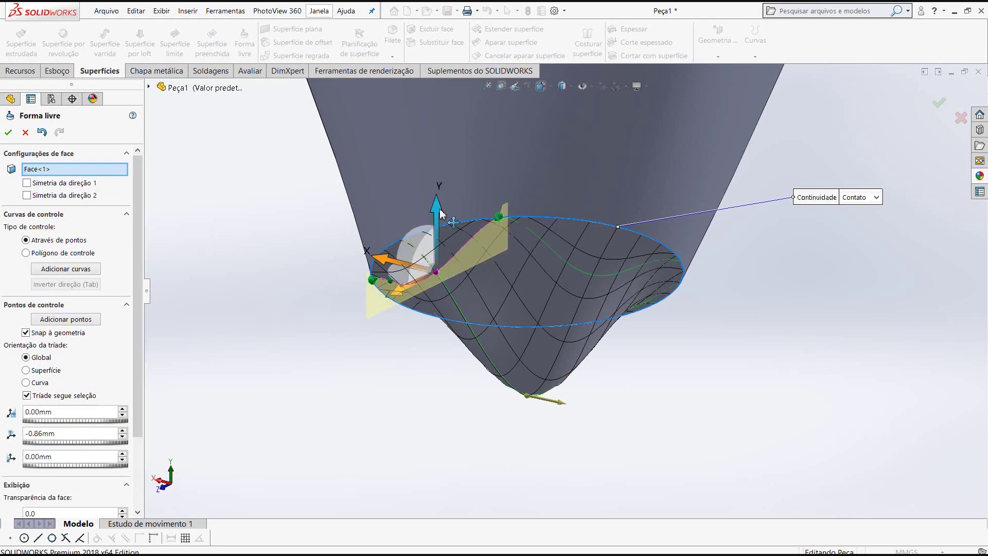
drag(440, 214, 441, 273)
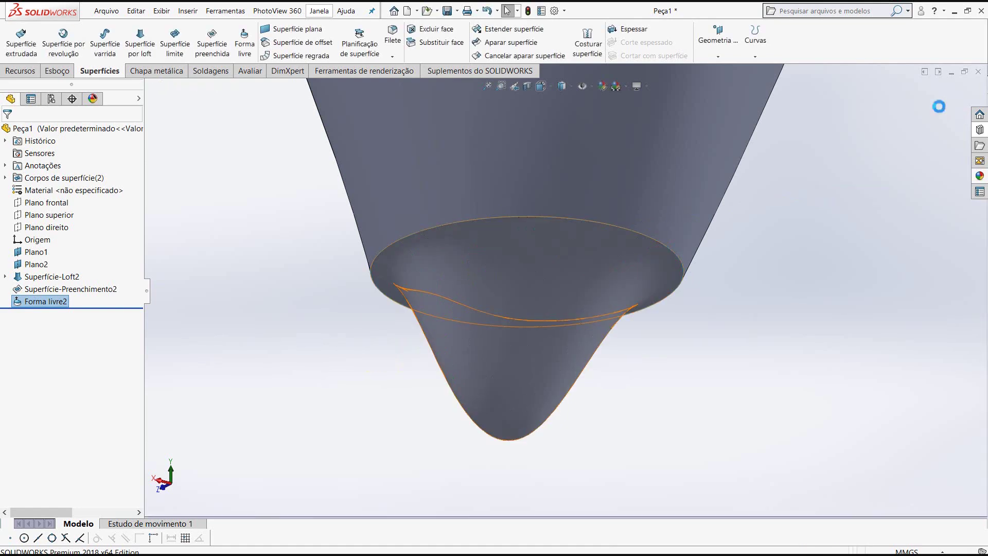
Apply a yellow appearance to the whole loft surface Superfície-Loft2
key(f)
middle_drag(600, 129, 535, 273)
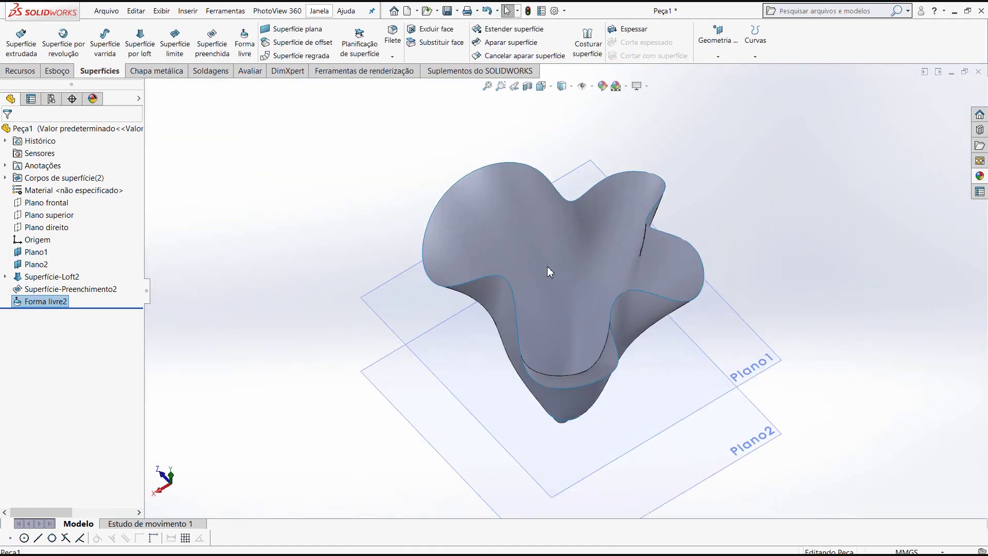
scroll(595, 342, down, 5)
key(g)
middle_drag(596, 435, 591, 283)
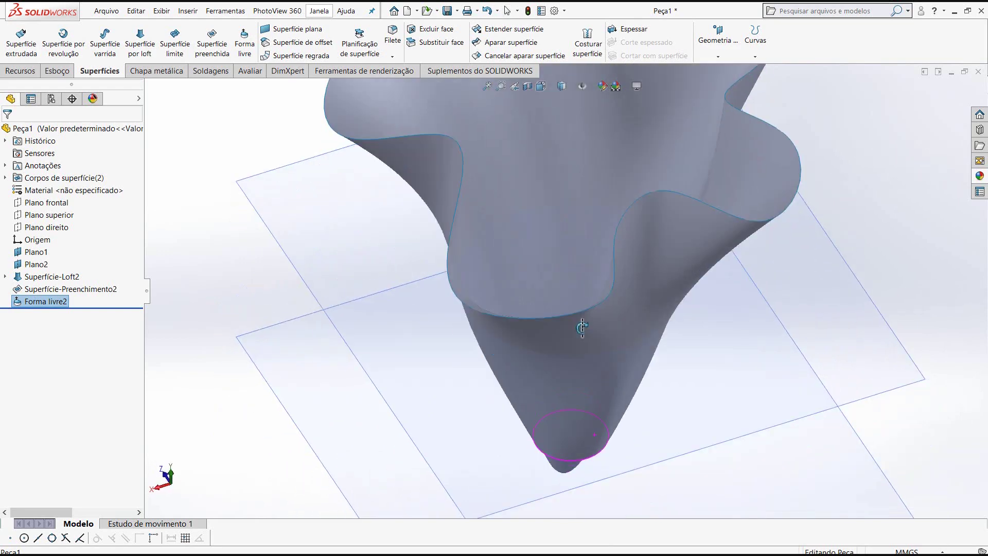
scroll(617, 184, up, 5)
middle_drag(618, 184, 555, 302)
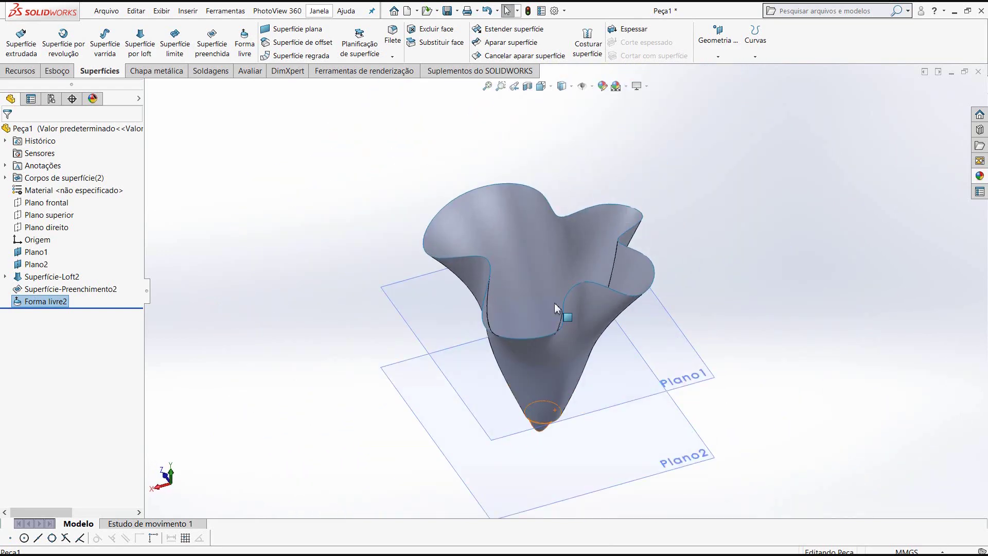
right_click(533, 266)
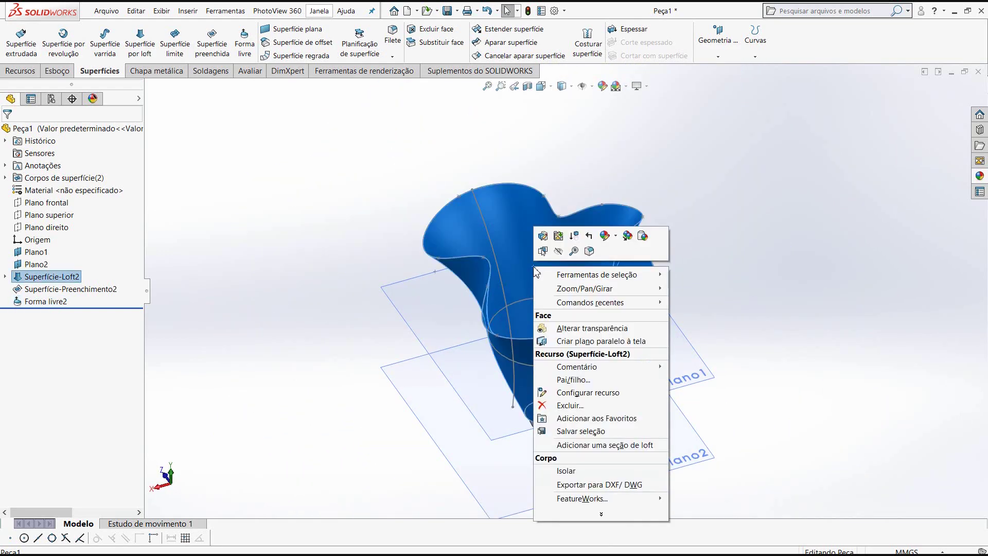
click(617, 237)
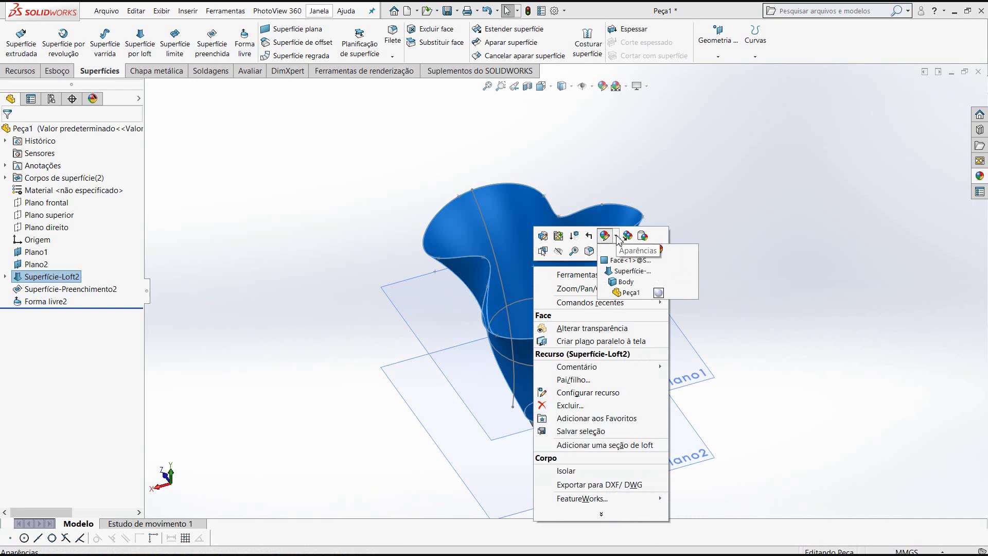
click(624, 272)
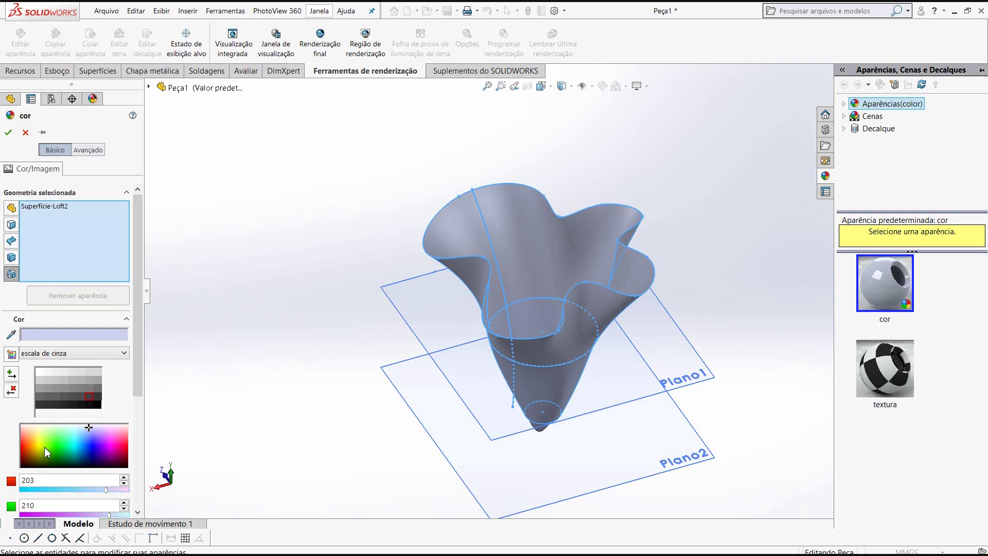
click(44, 446)
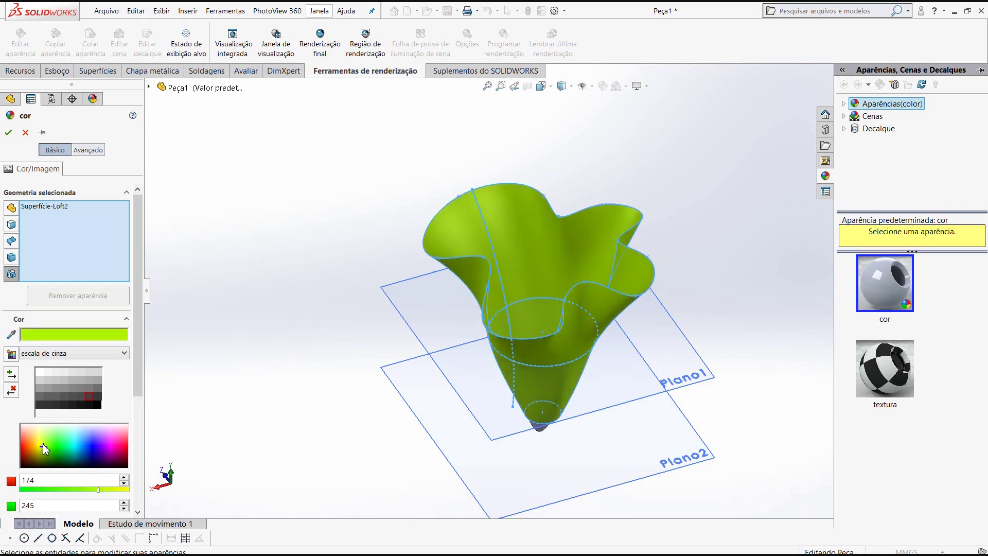
click(36, 444)
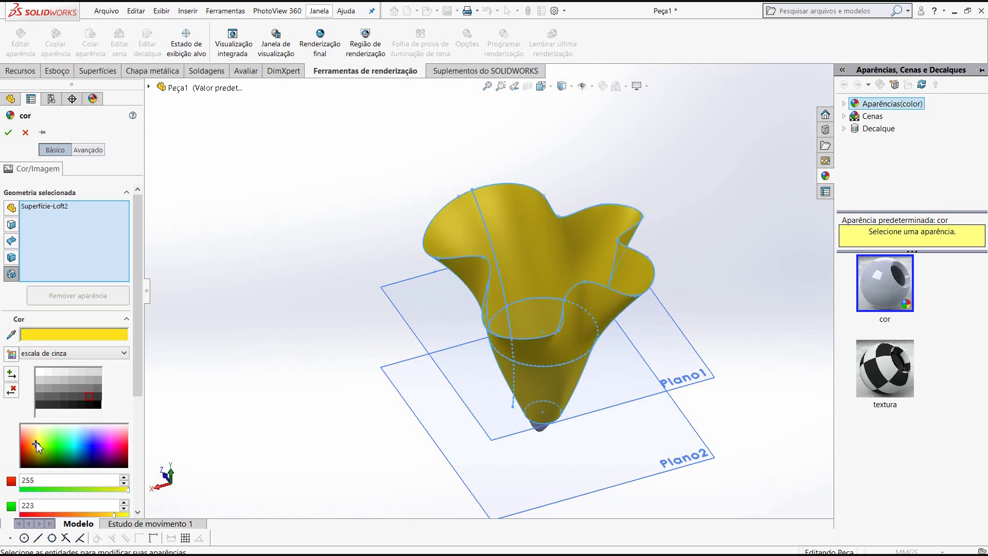
Confirm the yellow, then colour the bottom fill surface Superfície-Preenchimento2 orange
click(8, 133)
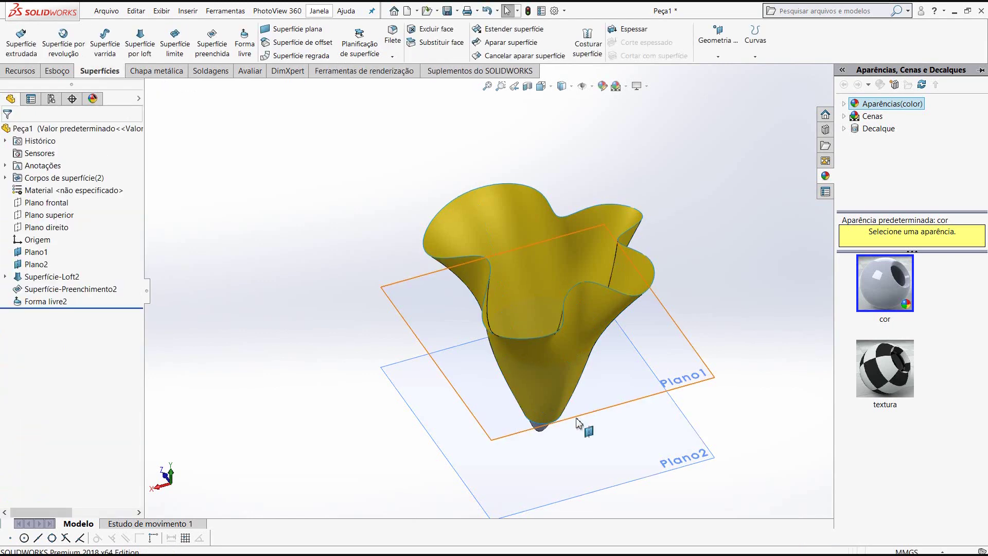
scroll(530, 414, up, 5)
mouse_move(530, 412)
middle_down()
mouse_move(521, 348)
mouse_move(530, 360)
middle_up()
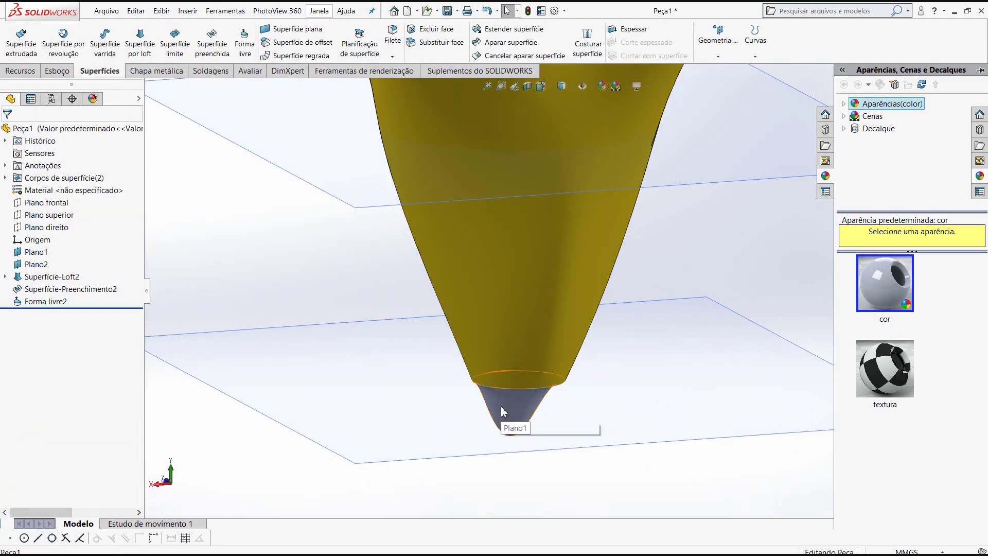
click(515, 399)
click(603, 360)
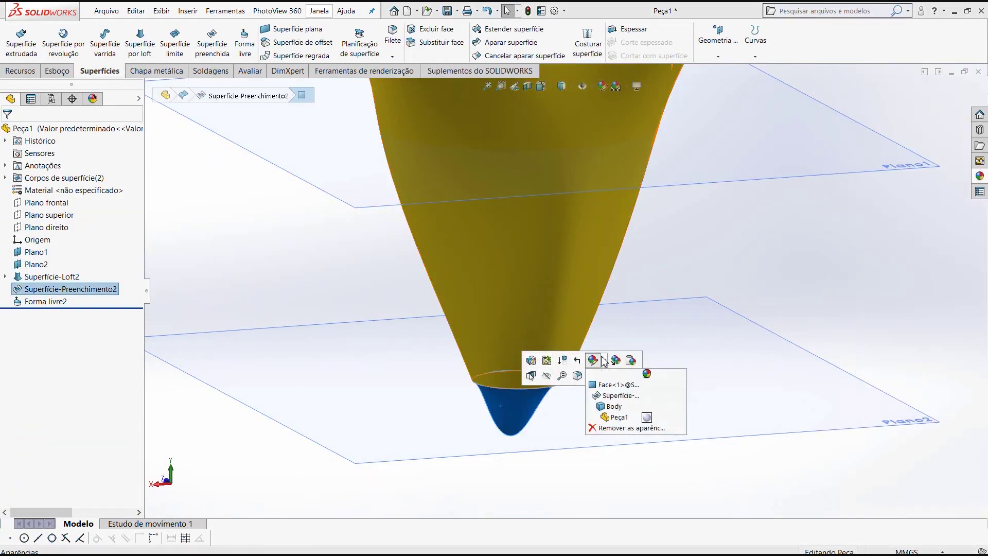
click(618, 396)
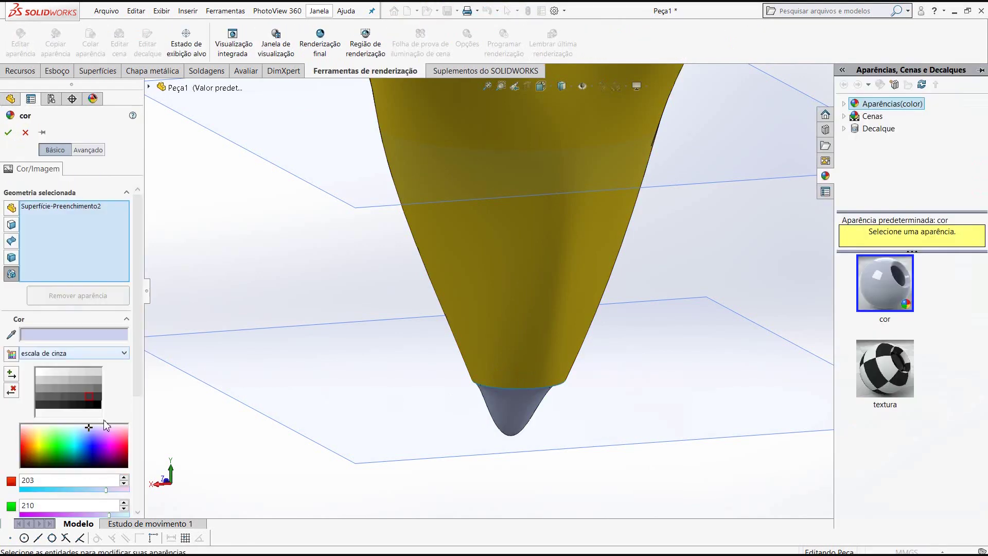
mouse_move(83, 442)
mouse_down()
mouse_move(45, 453)
mouse_move(38, 436)
mouse_move(28, 446)
mouse_up()
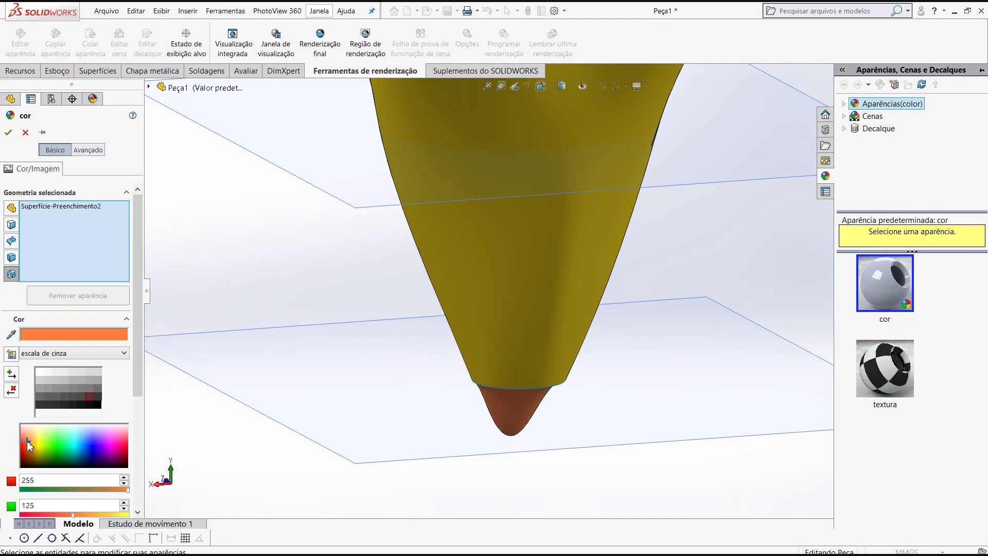
click(9, 132)
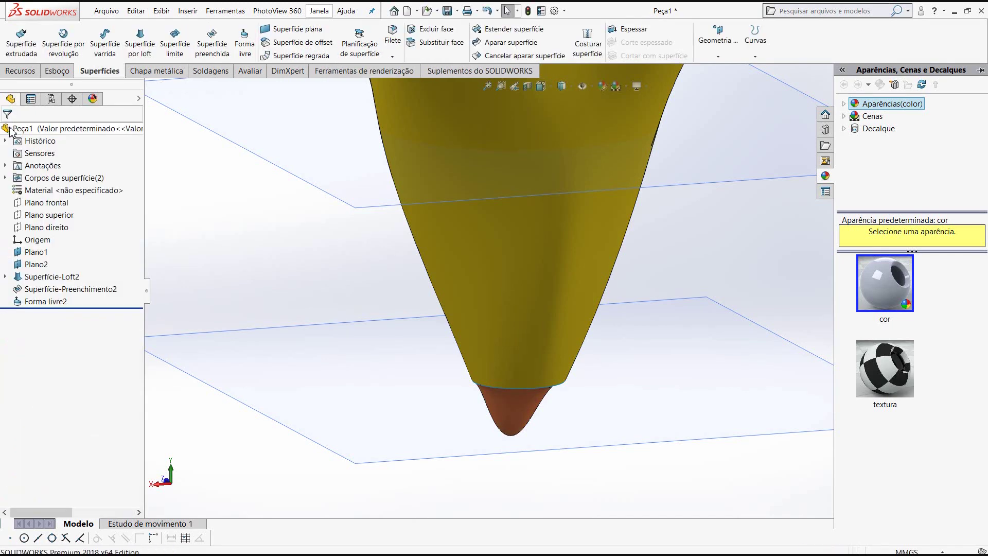
scroll(346, 243, up, 3)
scroll(391, 242, up, 3)
mouse_move(433, 242)
middle_down()
mouse_move(495, 268)
mouse_move(570, 251)
mouse_move(553, 203)
mouse_move(551, 223)
mouse_move(554, 174)
mouse_move(584, 186)
middle_up()
scroll(608, 501, down, 2)
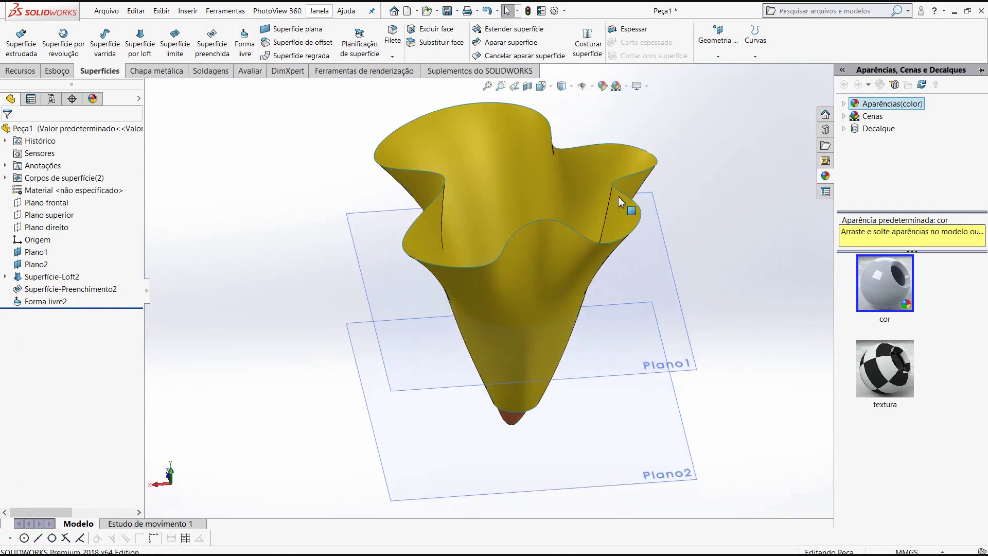
click(633, 29)
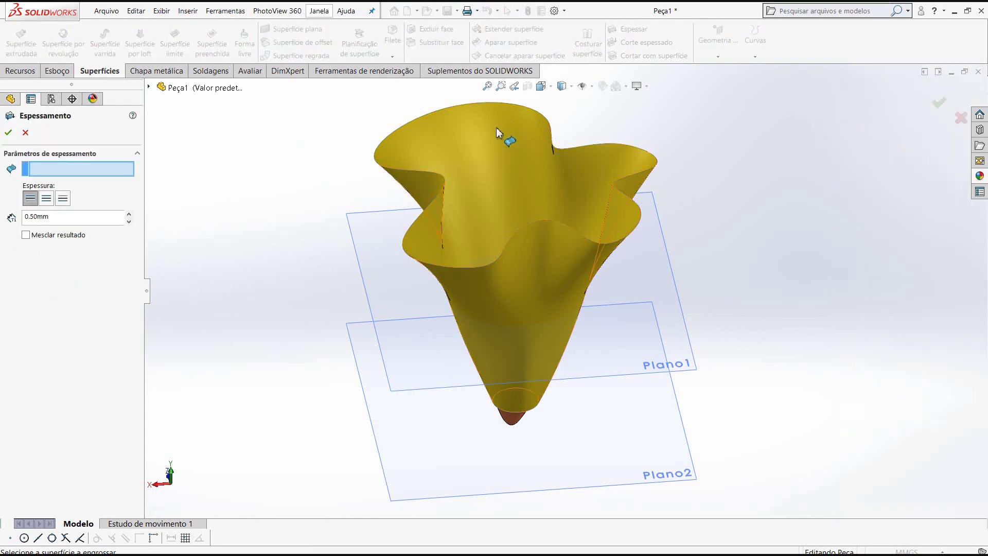
click(496, 133)
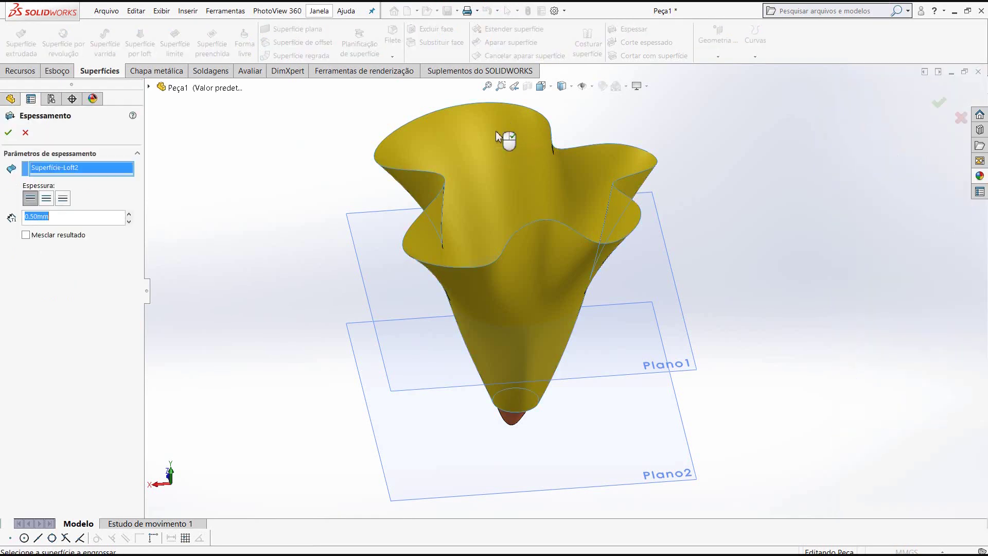
click(6, 133)
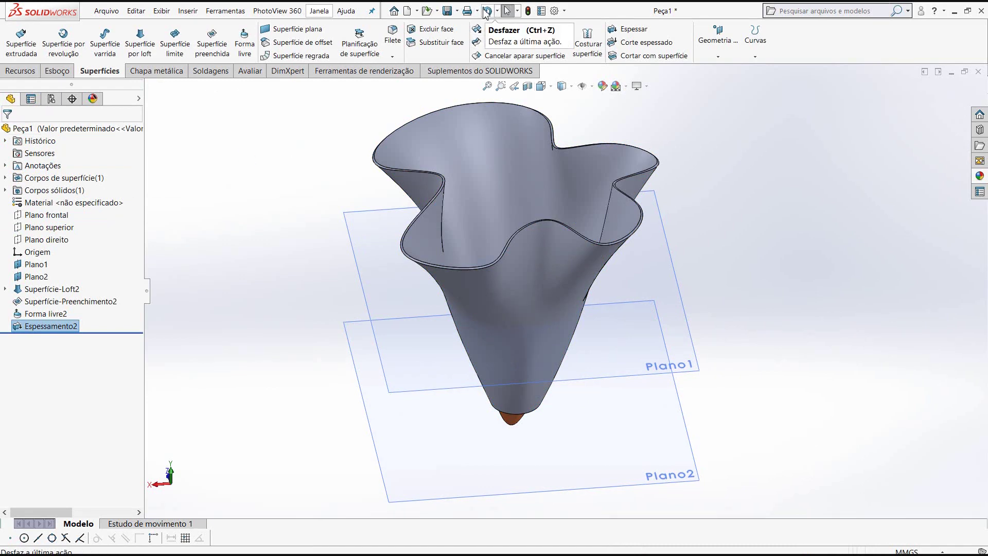
click(485, 11)
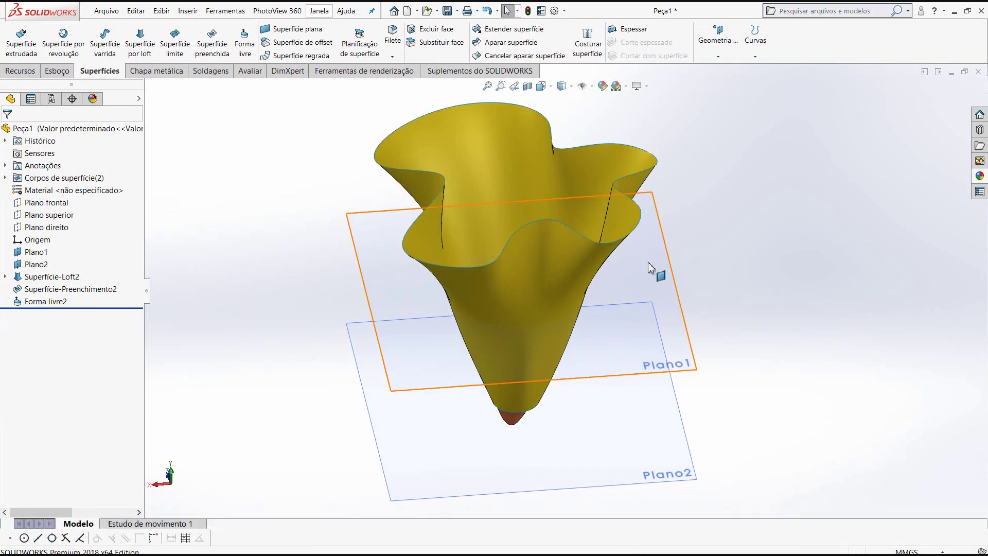
mouse_move(483, 273)
middle_down()
mouse_move(417, 418)
mouse_move(449, 463)
mouse_move(463, 304)
middle_up()
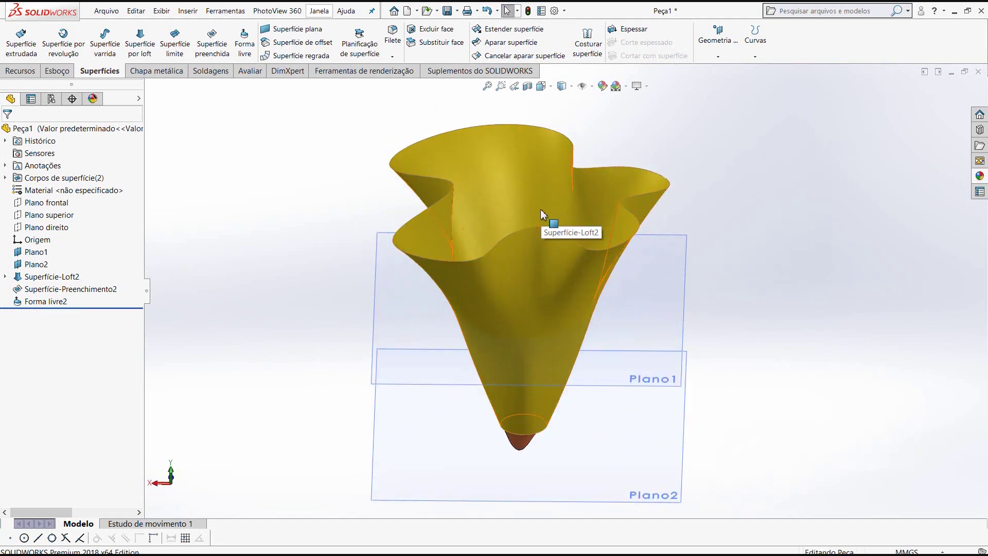
mouse_move(540, 214)
middle_down()
mouse_move(453, 364)
mouse_move(557, 323)
mouse_move(533, 271)
mouse_move(532, 199)
mouse_move(523, 288)
mouse_move(523, 243)
mouse_move(517, 260)
mouse_move(527, 243)
mouse_move(553, 248)
middle_up()
mouse_move(633, 380)
middle_down()
mouse_move(661, 375)
mouse_move(563, 370)
mouse_move(558, 401)
mouse_move(572, 438)
mouse_move(591, 430)
mouse_move(585, 381)
middle_up()
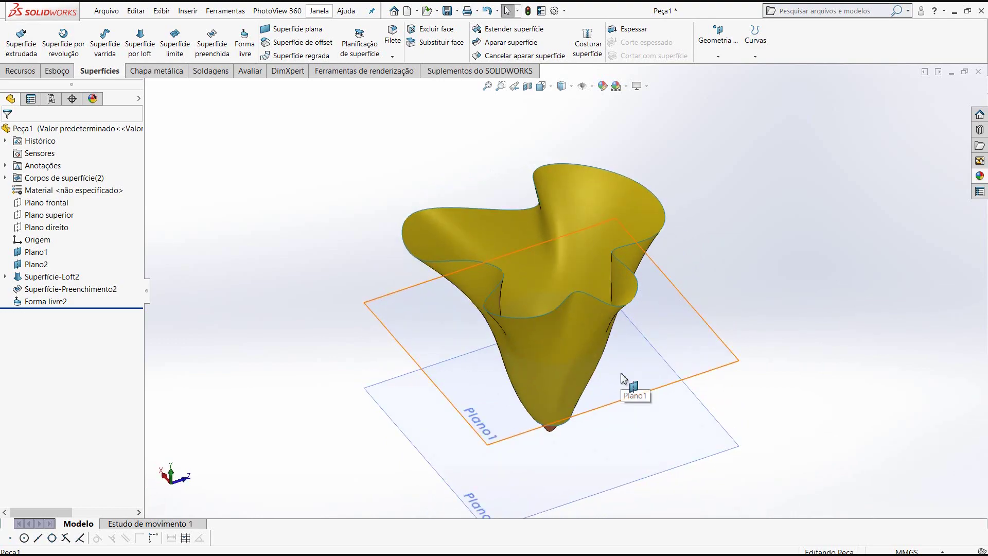